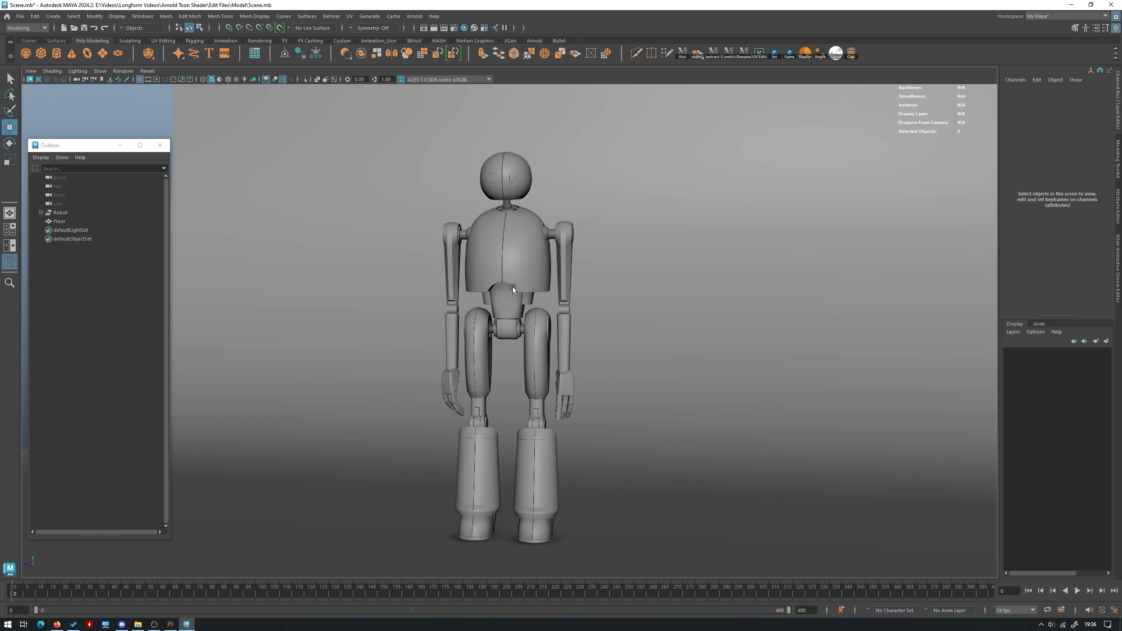
mouse_move(512, 287)
left_mouse_down("alt")
mouse_move(498, 290)
mouse_move(519, 290)
left_mouse_up("alt")
left_click_drag(294, 450, 523, 277, "alt")
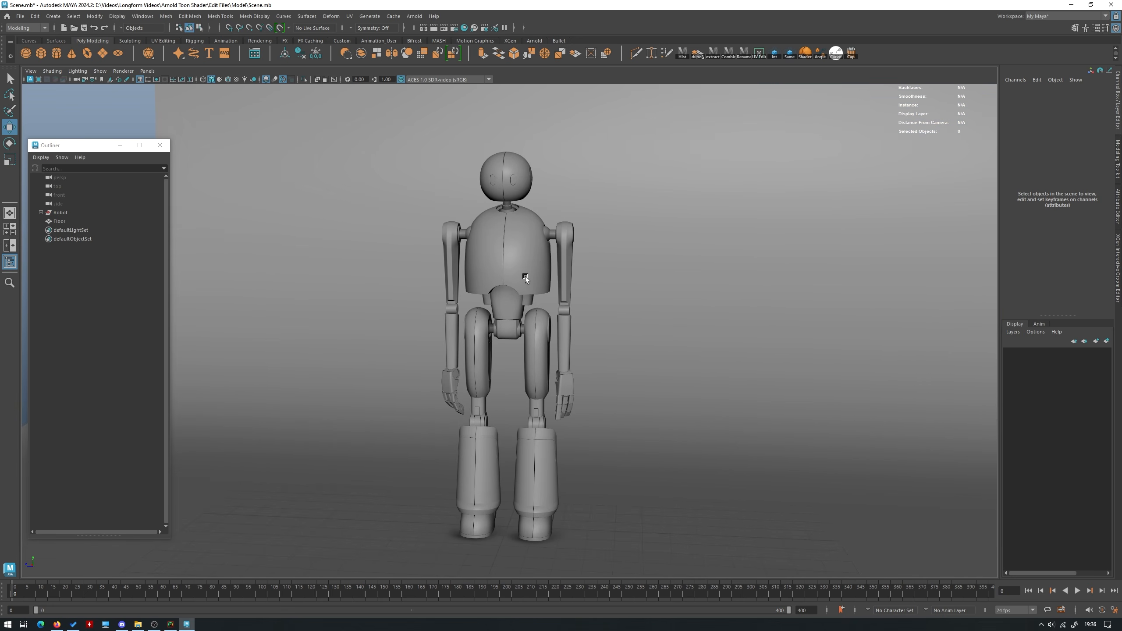
left_click_drag(503, 260, 523, 279, "alt")
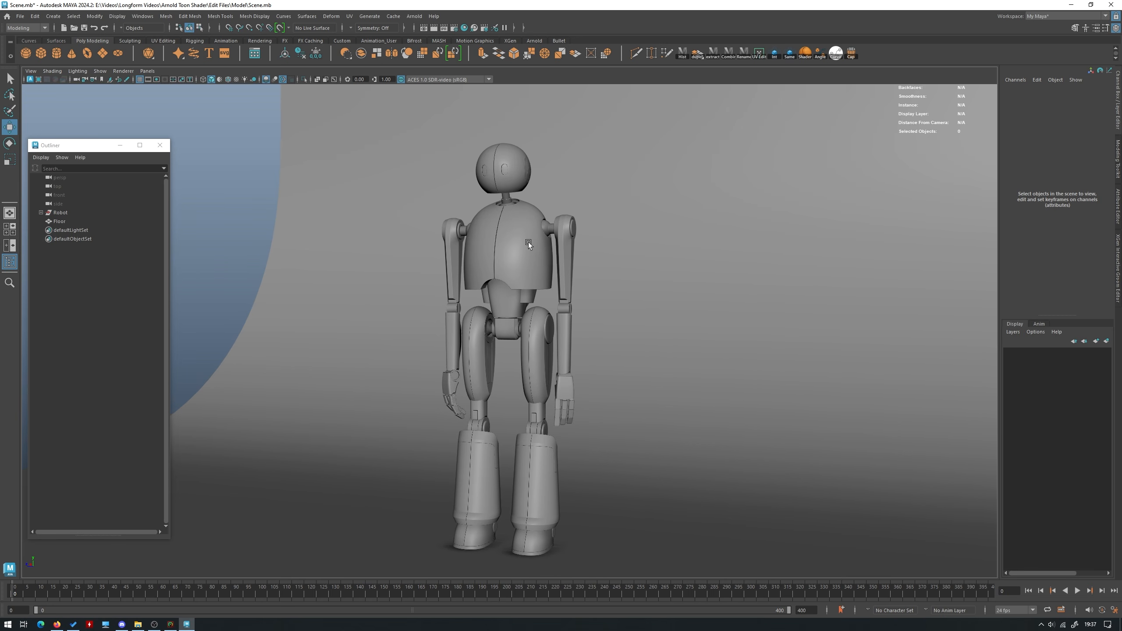
left_click_drag(554, 174, 541, 228, "alt")
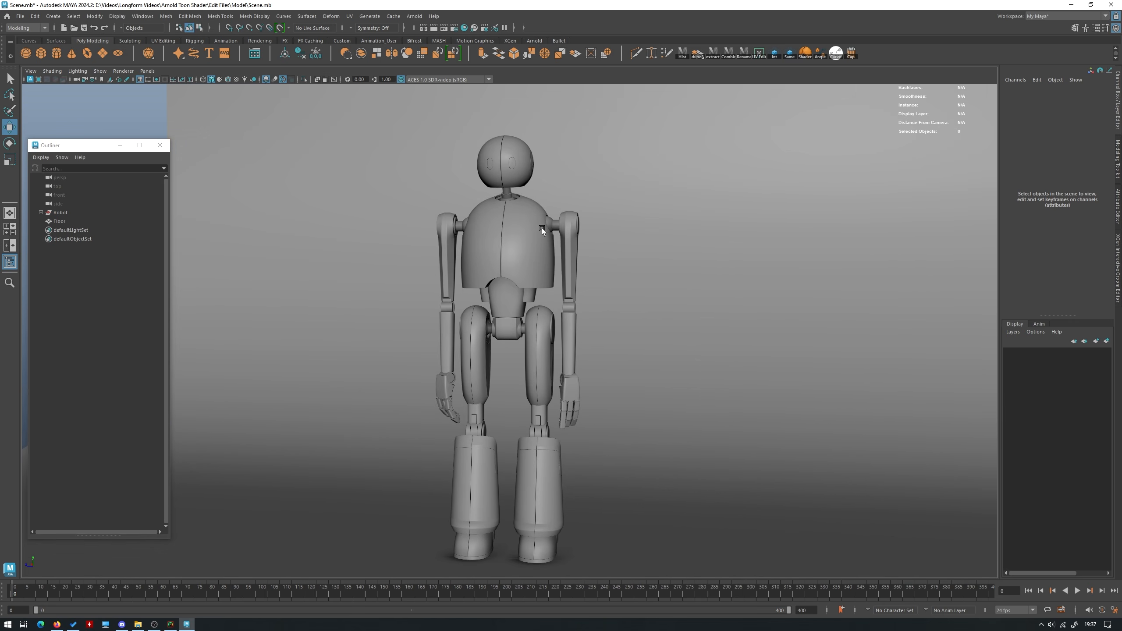
mouse_move(523, 236)
left_mouse_down("alt")
mouse_move(521, 252)
mouse_move(519, 232)
mouse_move(532, 250)
left_mouse_up("alt")
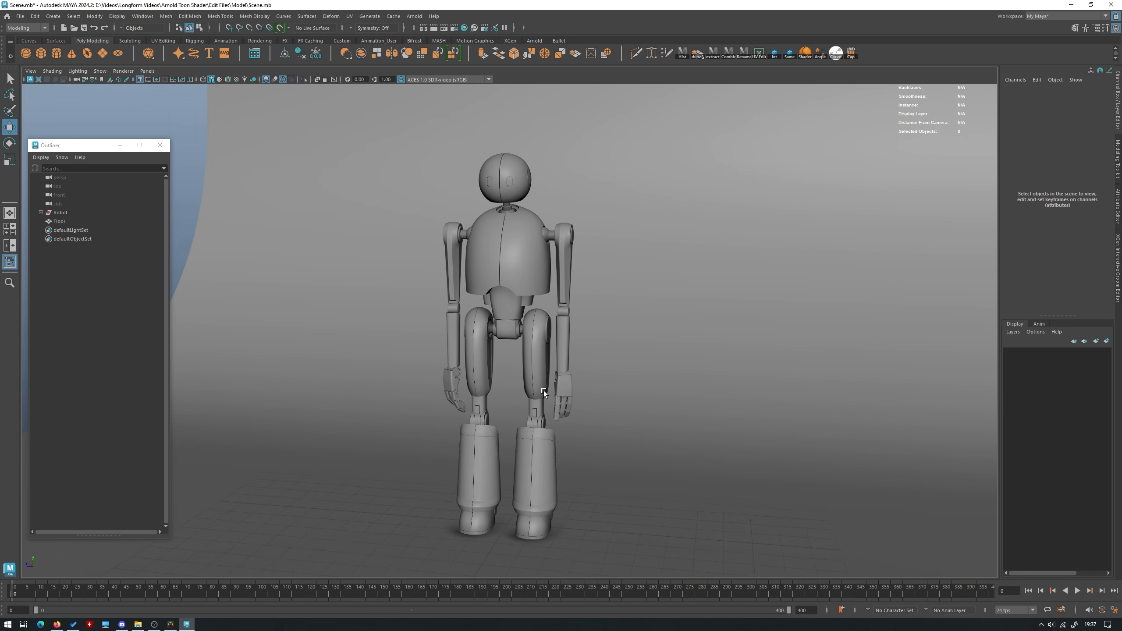
left_click_drag(550, 477, 571, 501, "alt")
Select all parts of the robot, assign a new aiToon material to them, and show the material's attributes
left_click_drag(604, 578, 382, 93)
left_click_drag(737, 462, 680, 230, "ctrl")
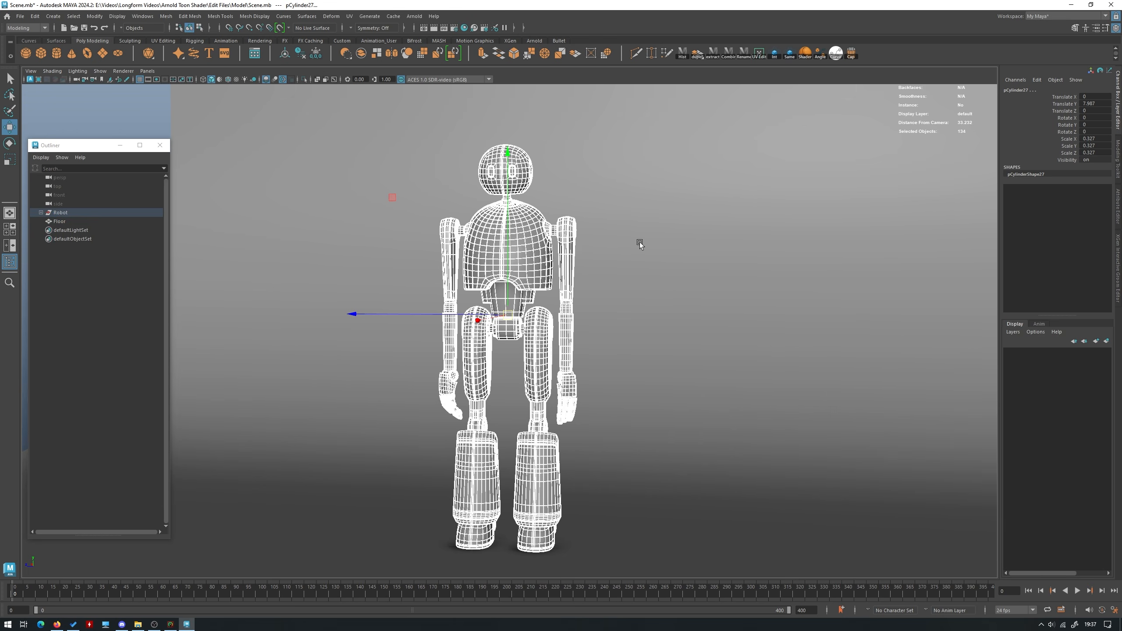
left_click_drag(613, 195, 601, 194, "alt")
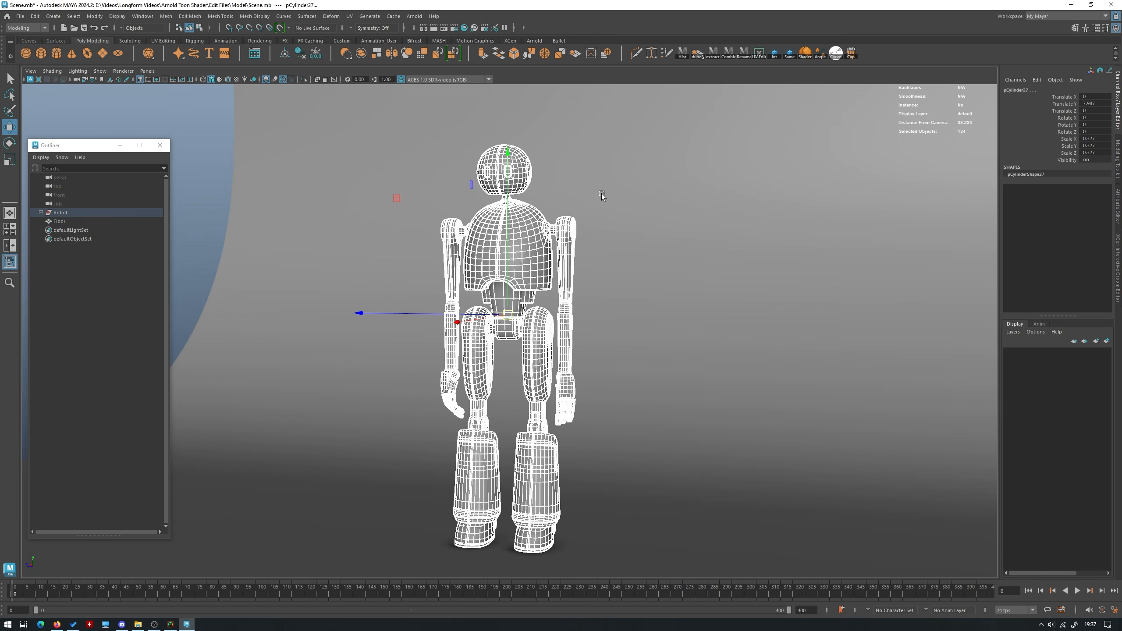
right_click(597, 156)
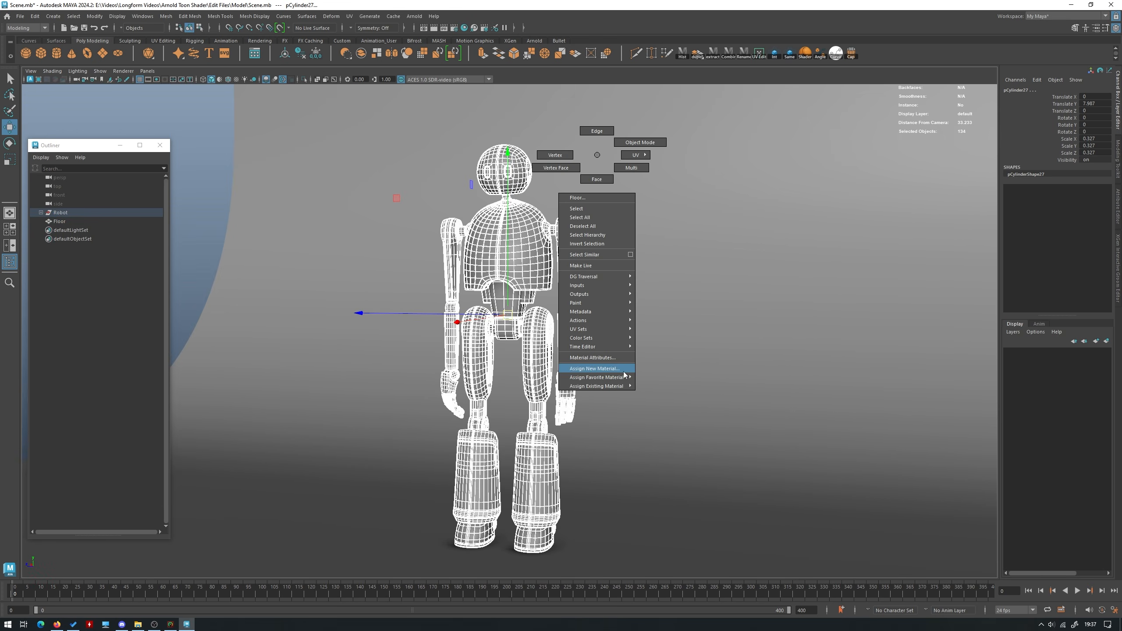
left_click(610, 368)
left_click(329, 288)
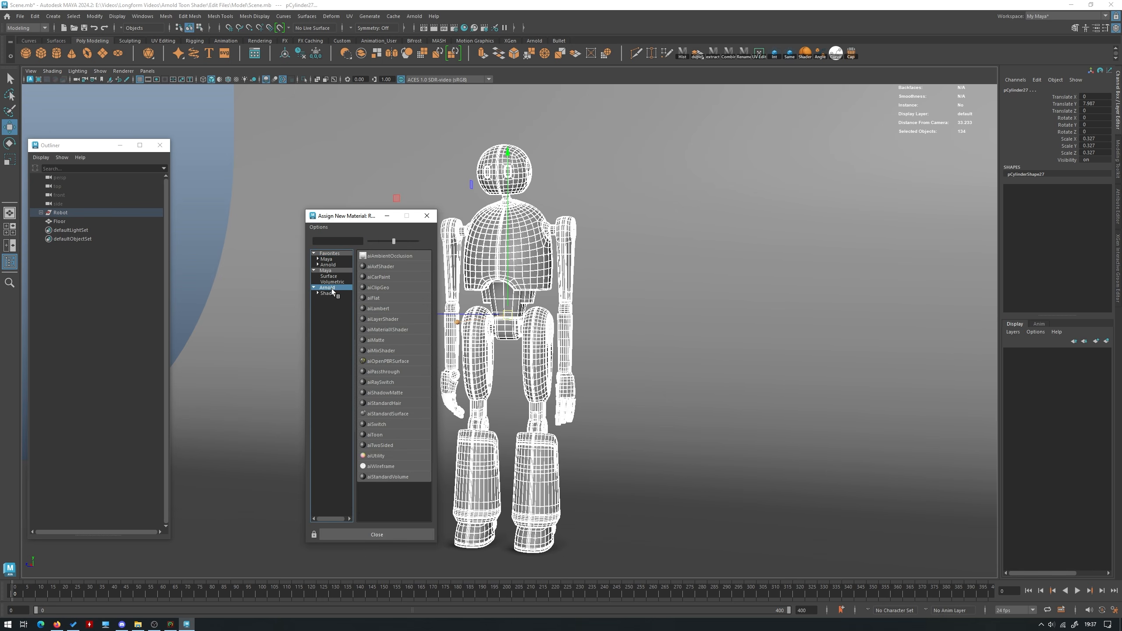
left_click(383, 435)
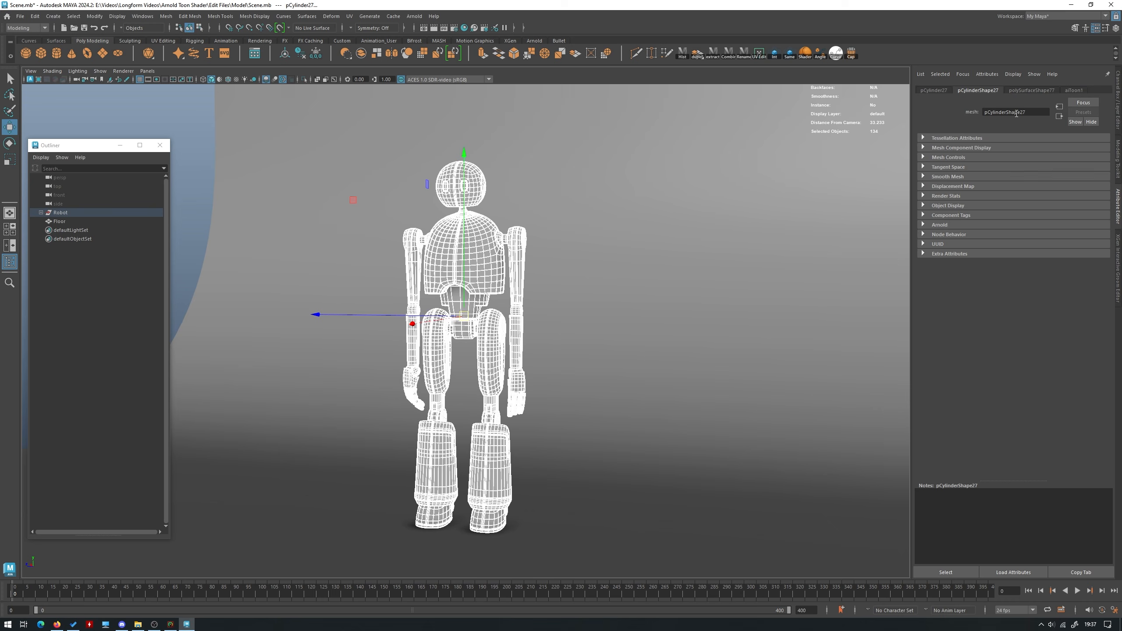
left_click(1083, 92)
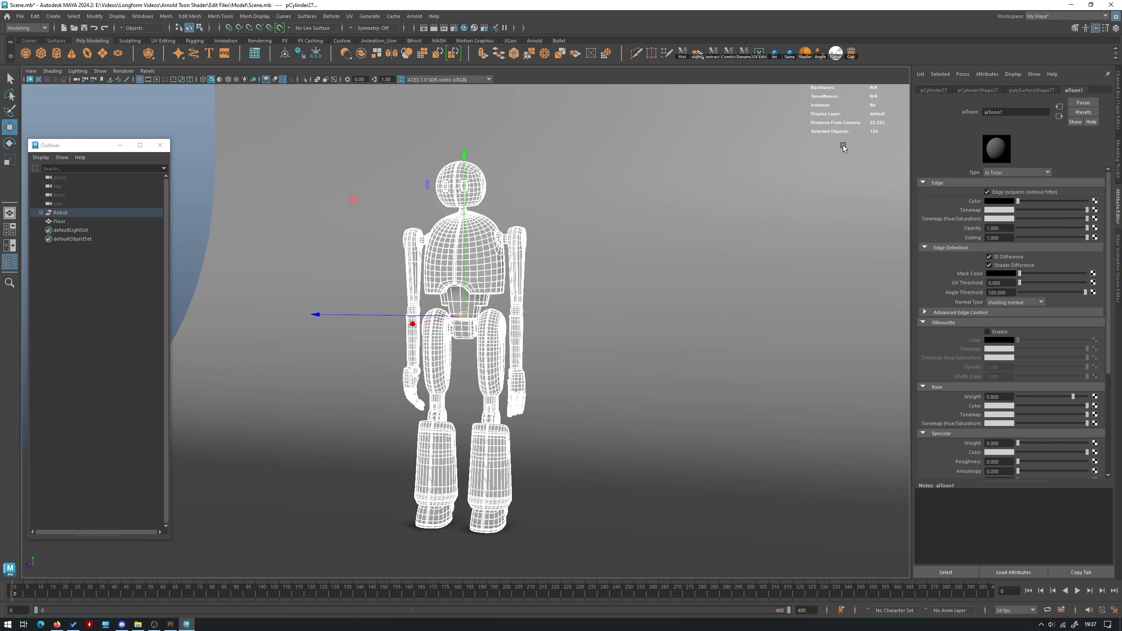
Clear the selection and switch the viewport renderer to Arnold
left_click(190, 149)
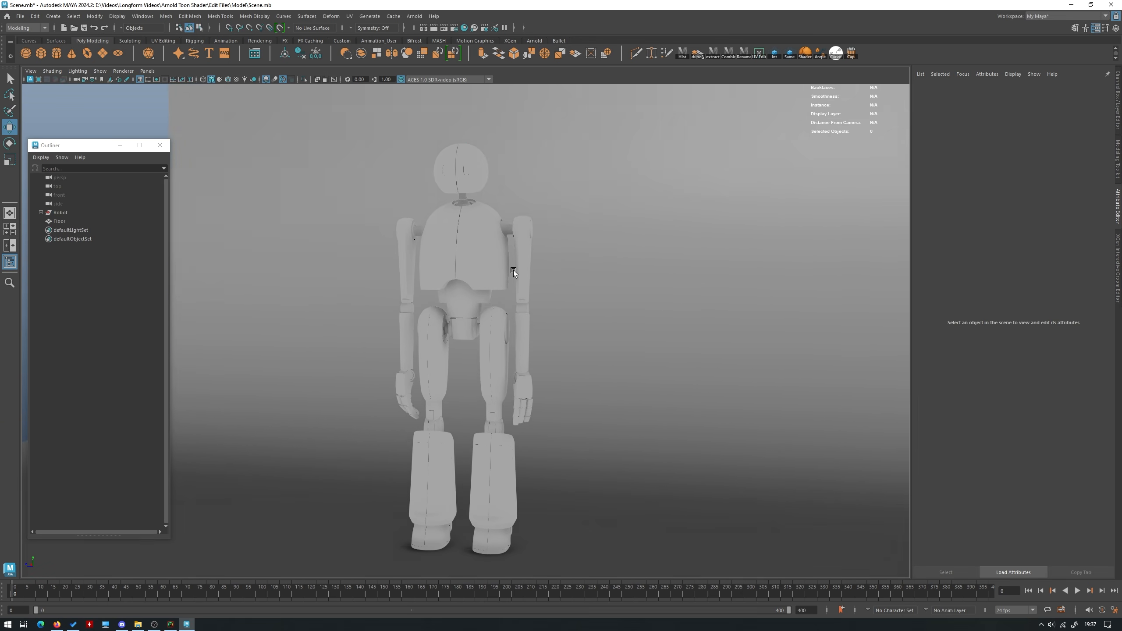
left_click(128, 70)
left_click(132, 96)
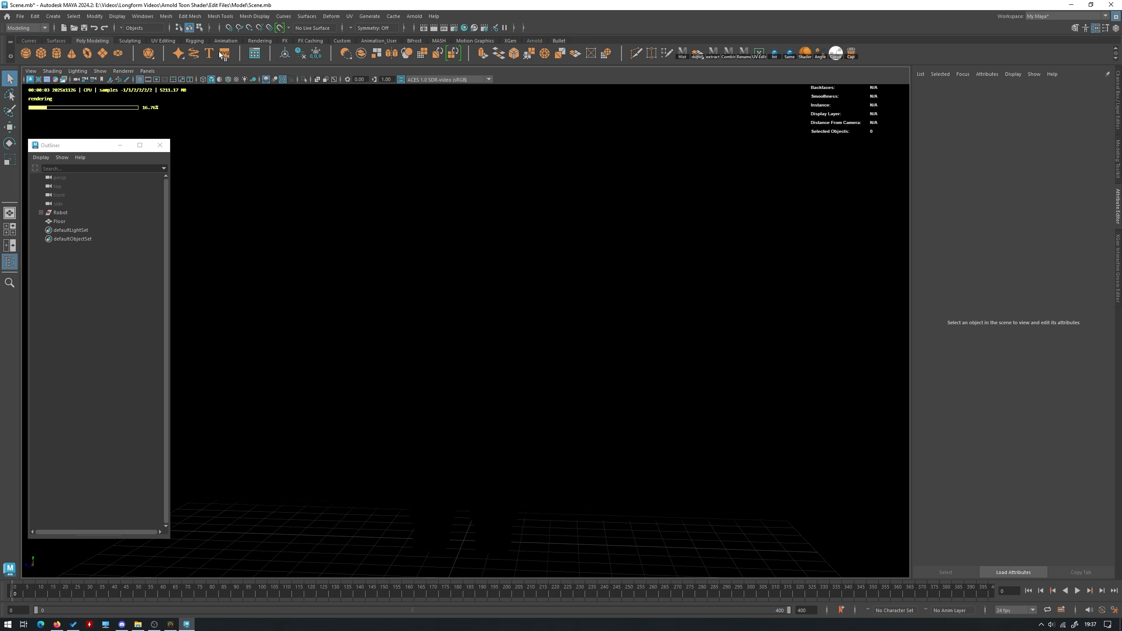
Add a directional light to the scene
left_click(533, 41)
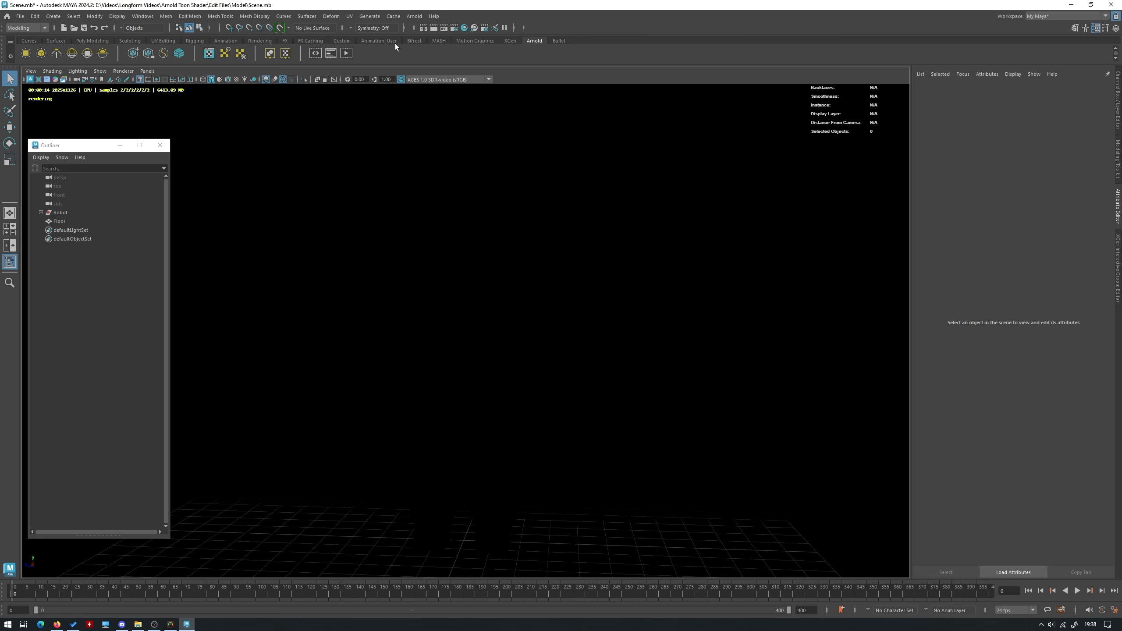
left_click(260, 41)
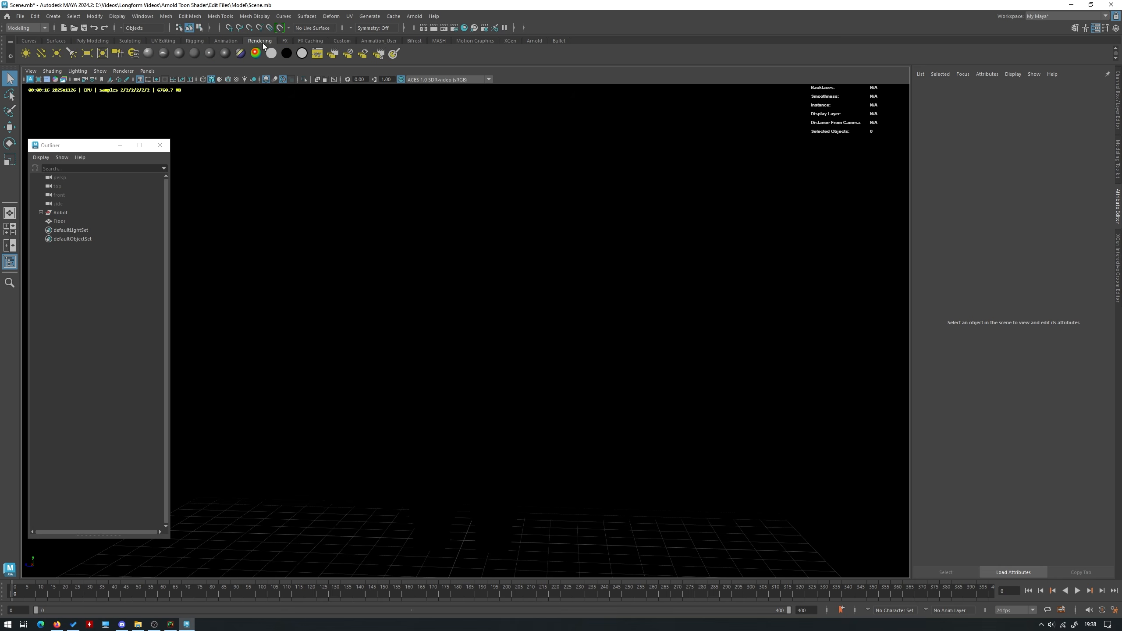
left_click(46, 56)
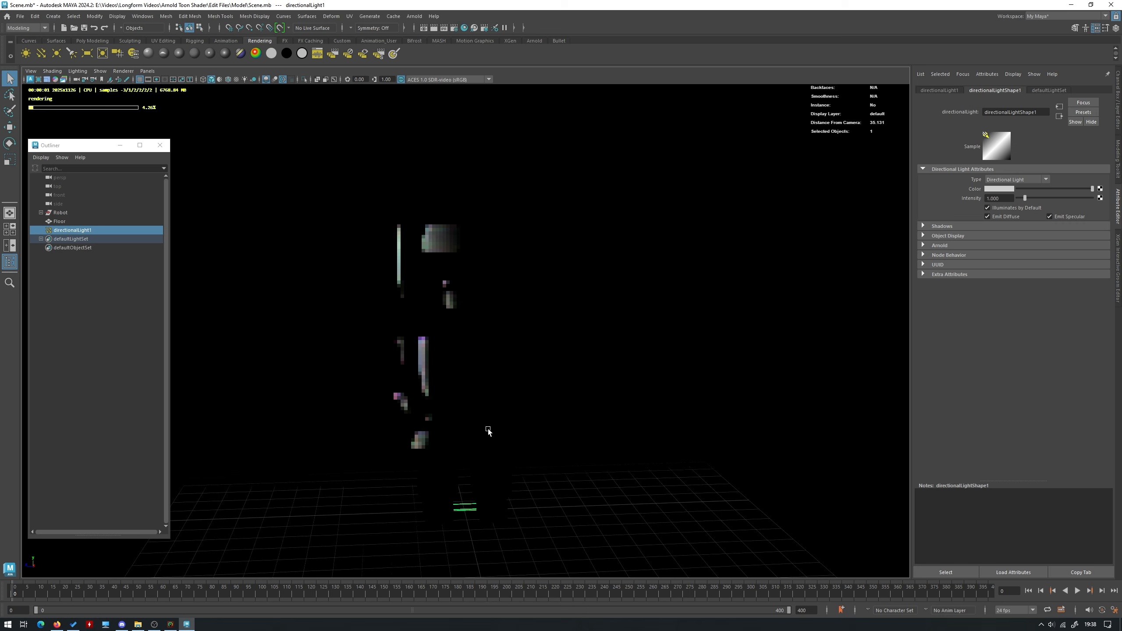
Scale up the directional light and raise it from the floor to about the robot's knees
key("w")
key("r")
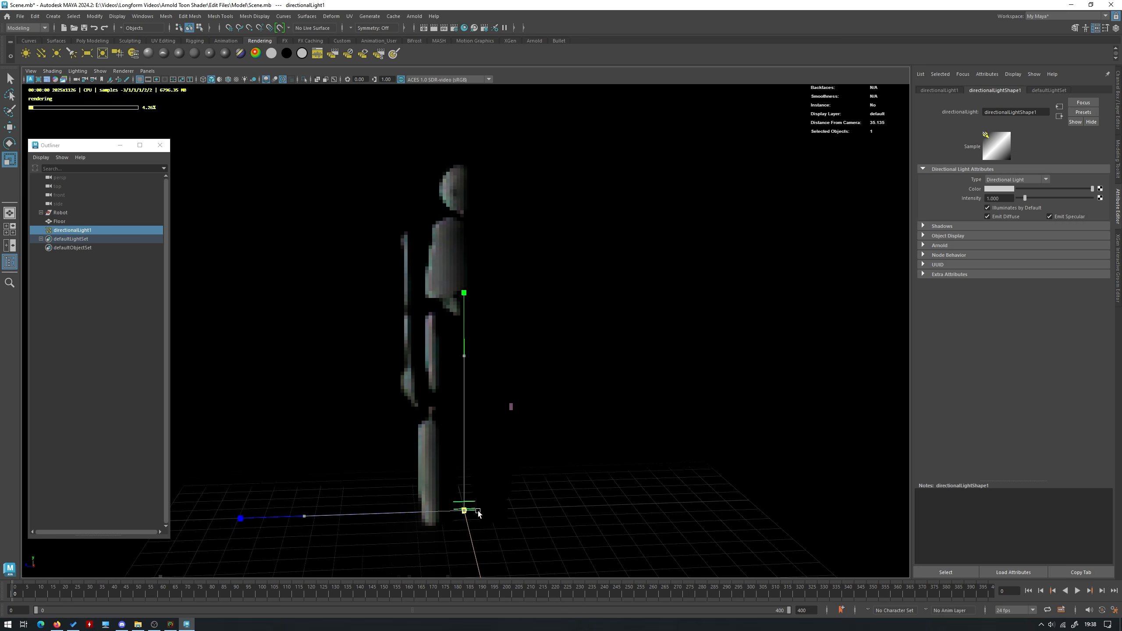
left_click_drag(478, 511, 518, 523)
key("w")
left_click_drag(465, 454, 458, 334)
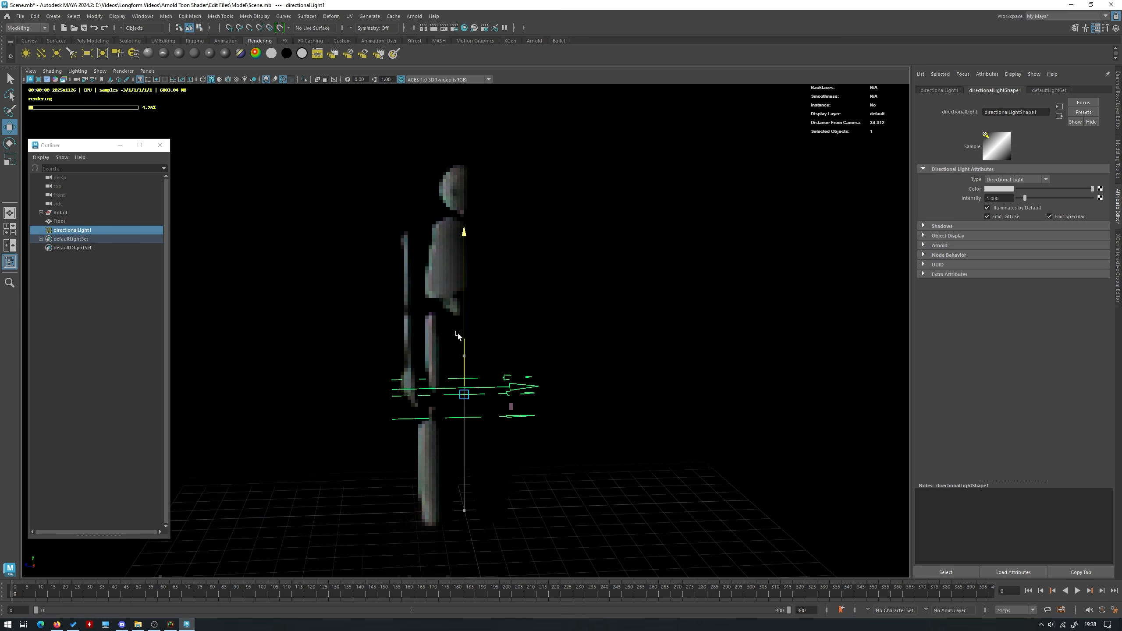
Rotate the directional light to shine diagonally down onto the robot's front, casting its shadow behind it to the right
key("e")
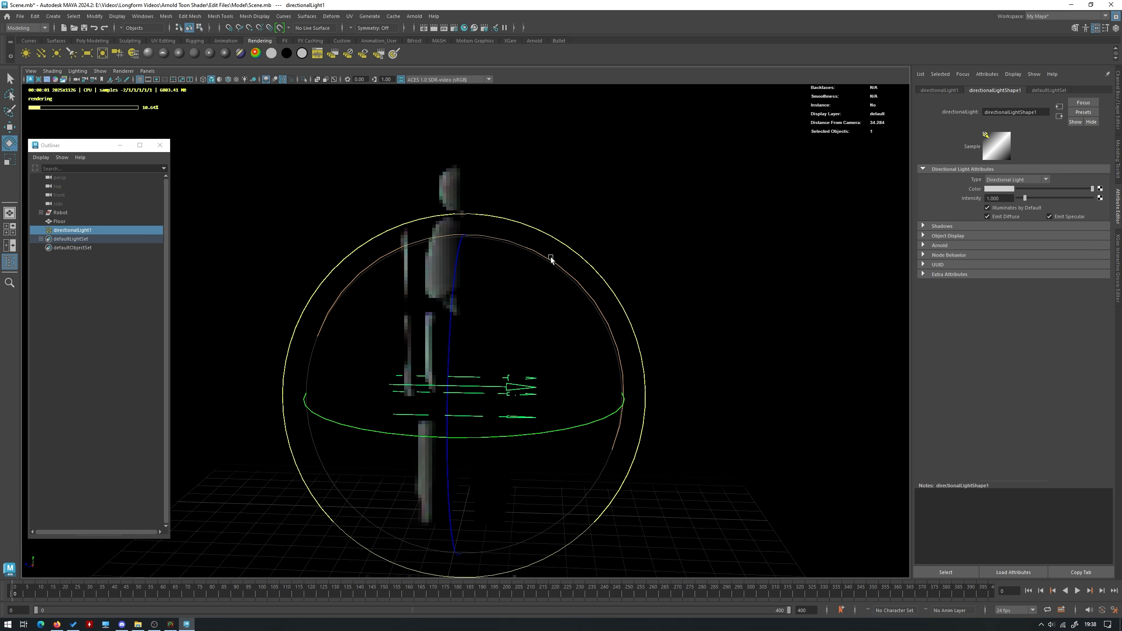
left_click_drag(550, 259, 549, 426)
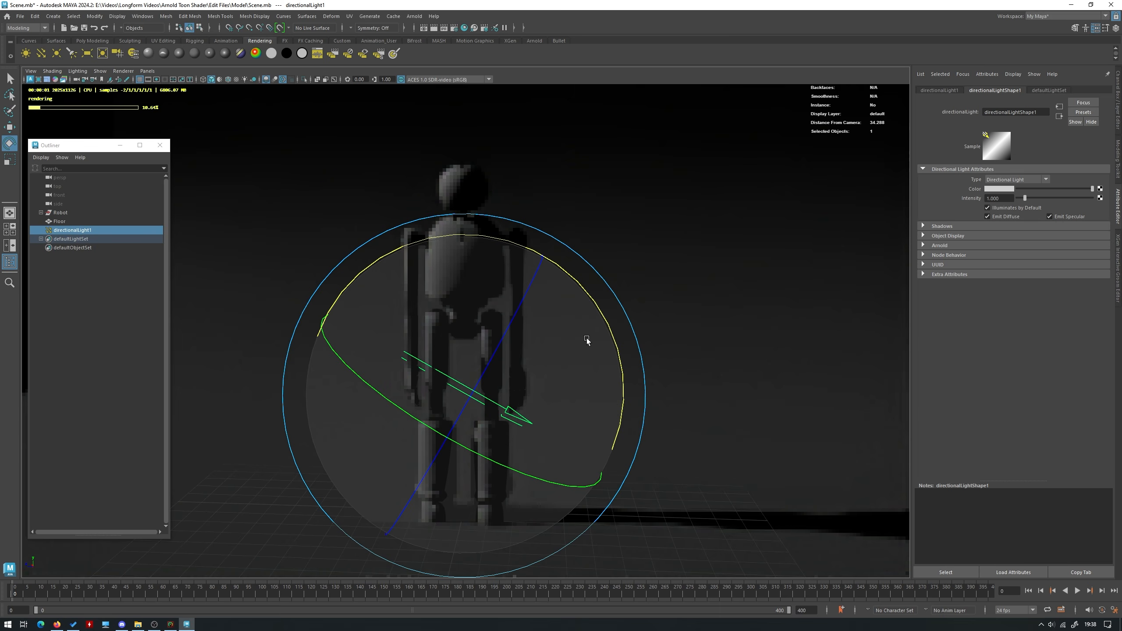
left_click_drag(589, 343, 558, 368)
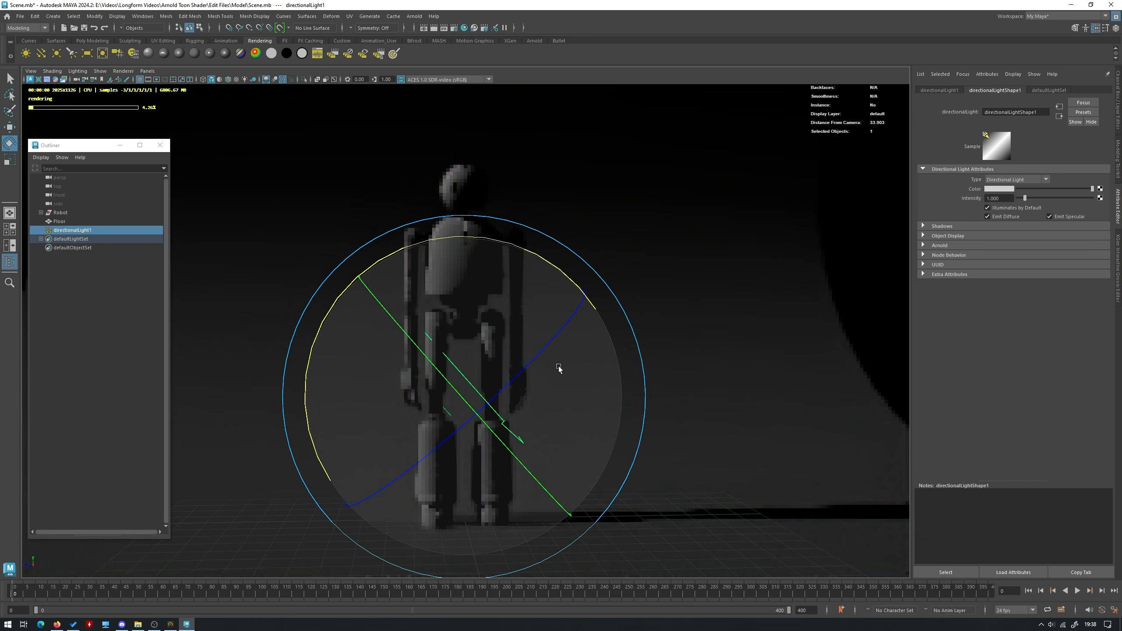
key("w")
key("e")
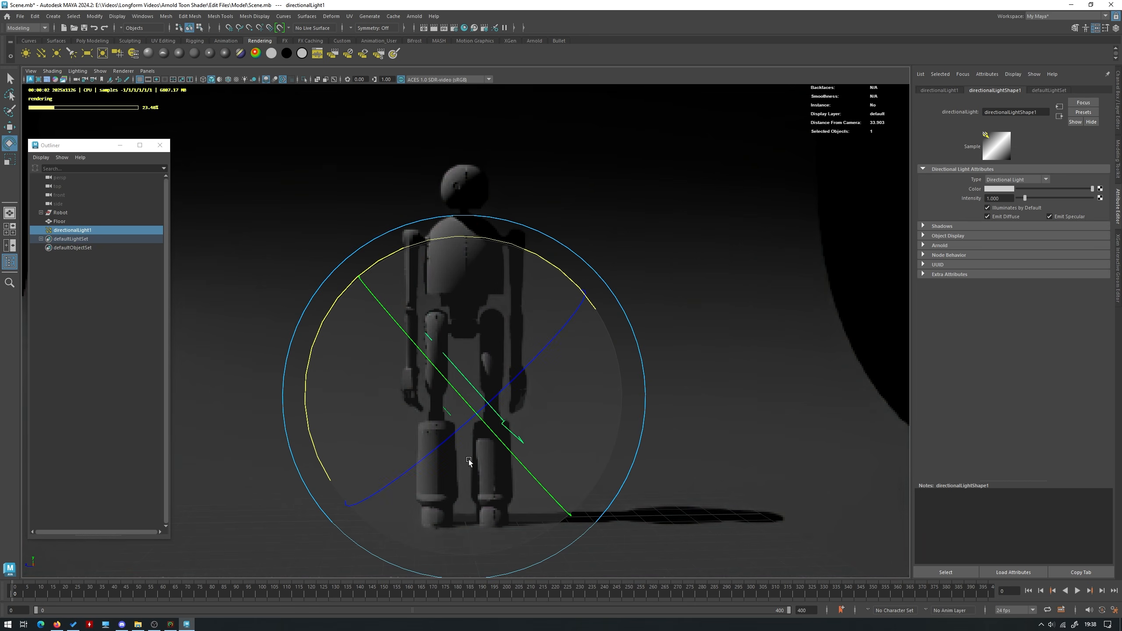
left_click_drag(478, 483, 515, 452)
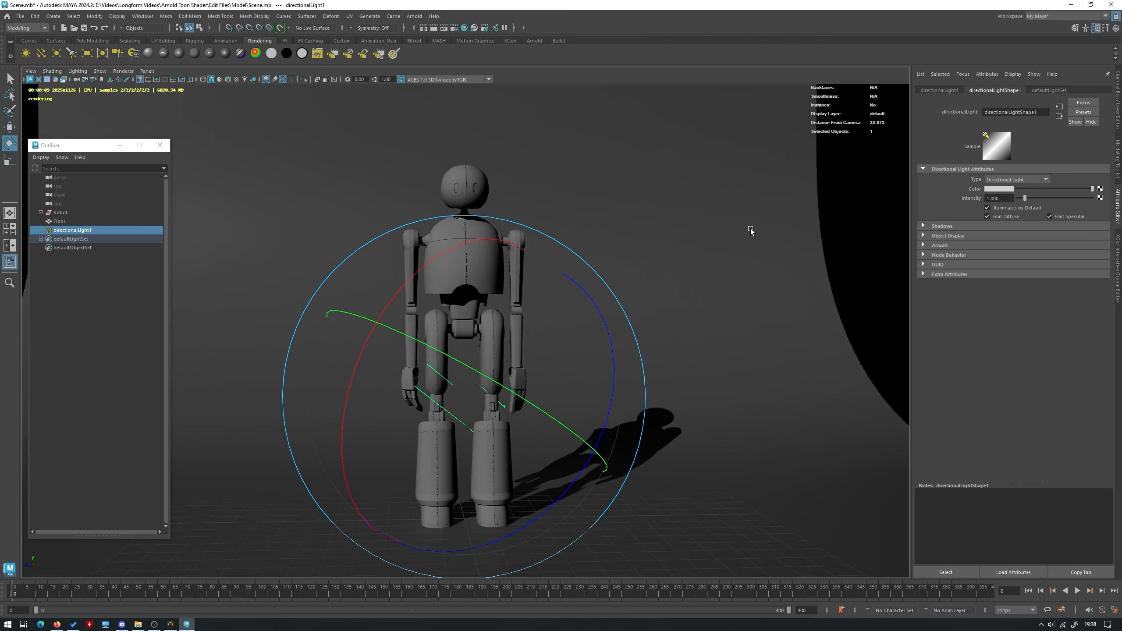
Set the directional light's Arnold max bounces to 10 and its exposure to 1
left_click(945, 246)
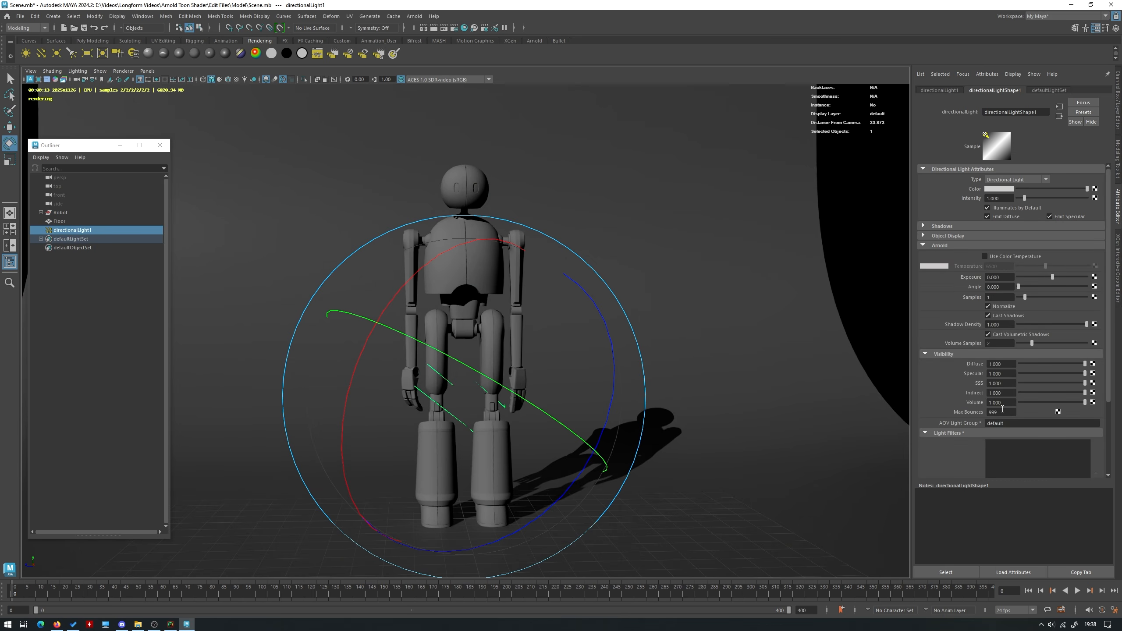
left_click_drag(1008, 412, 979, 412)
type("10")
key("Return")
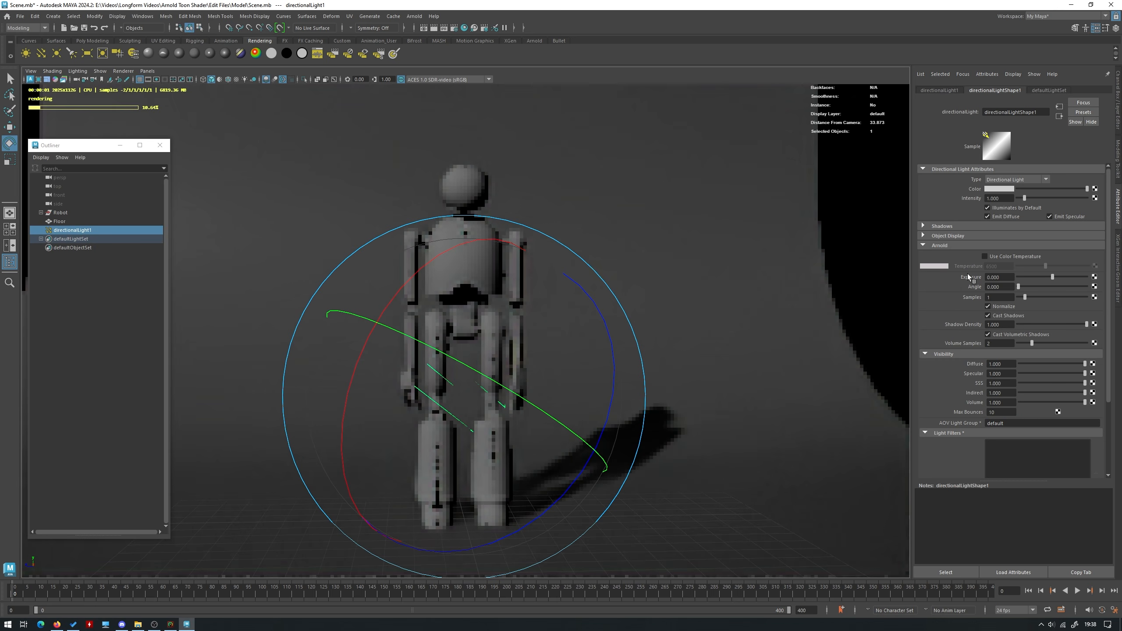
left_click_drag(1003, 275, 961, 277)
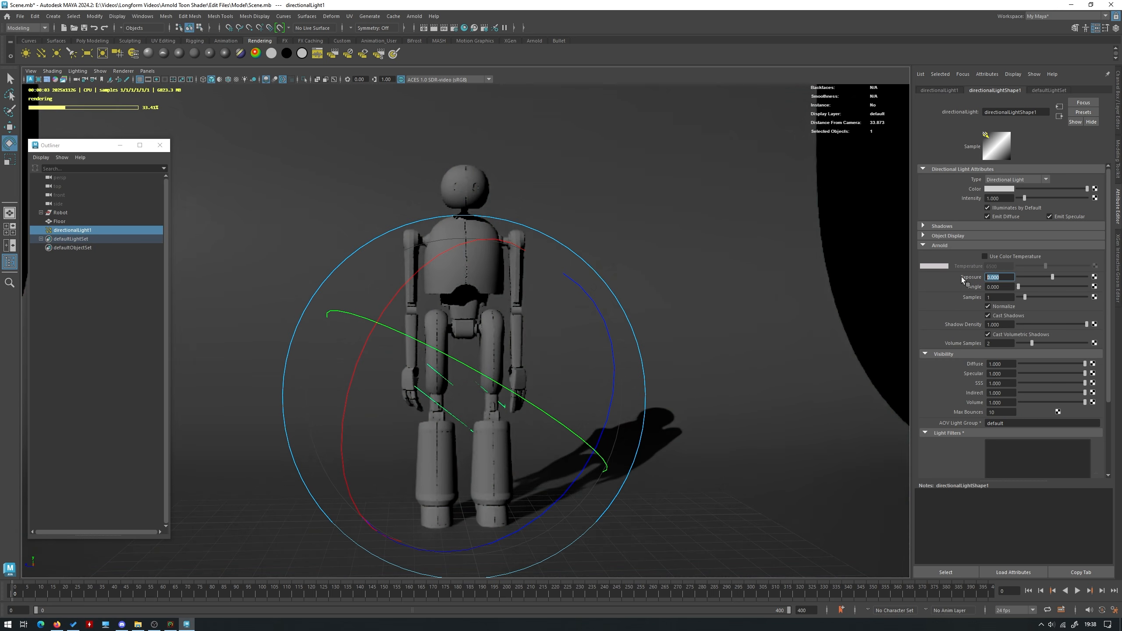
type("1")
key("Return")
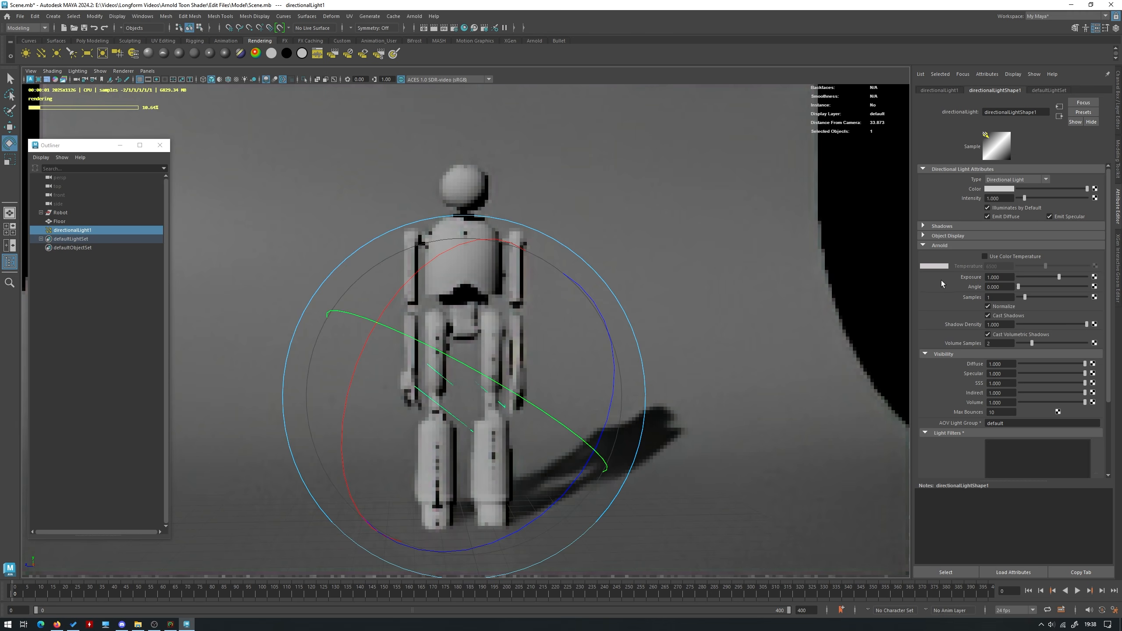
Deselect the light and switch the viewport renderer back to Viewport 2.0
left_click(838, 251)
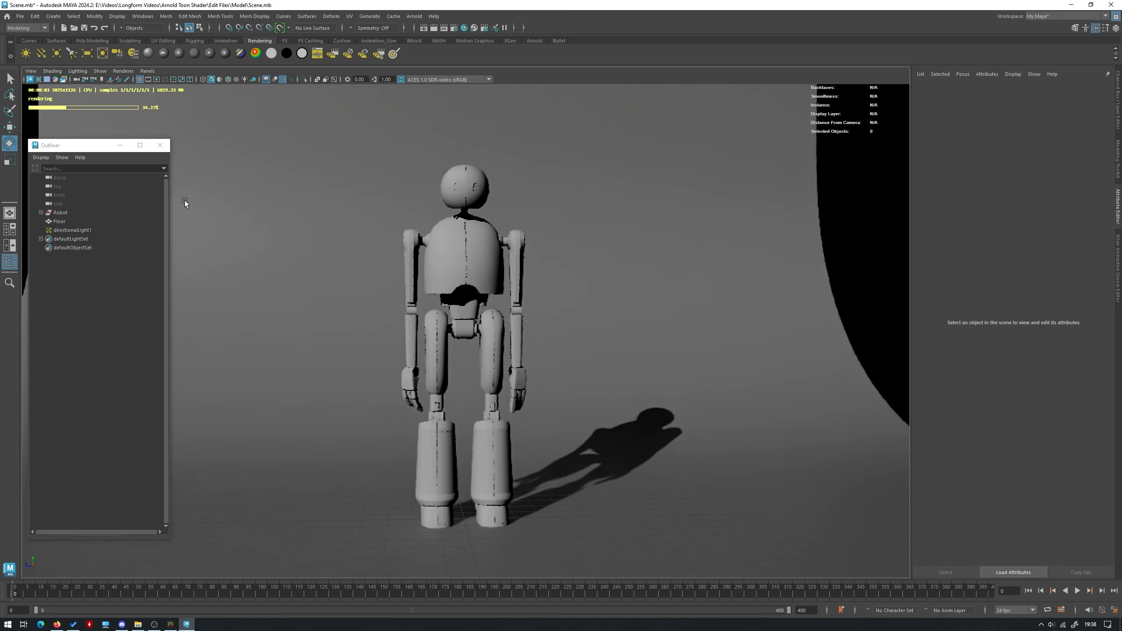
left_click(123, 71)
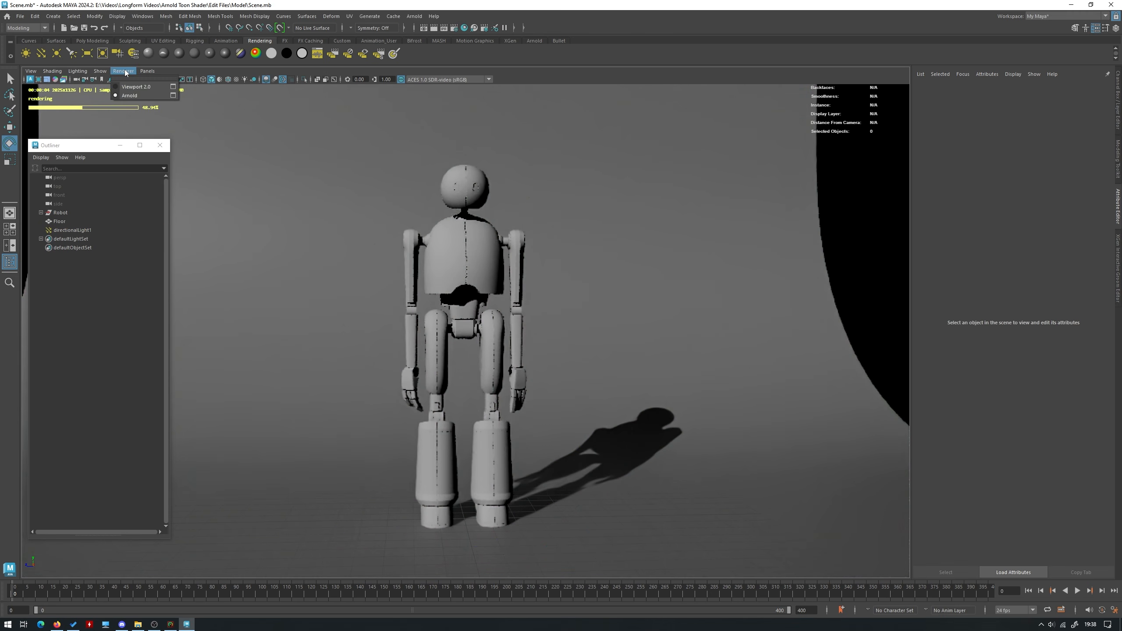
left_click(141, 89)
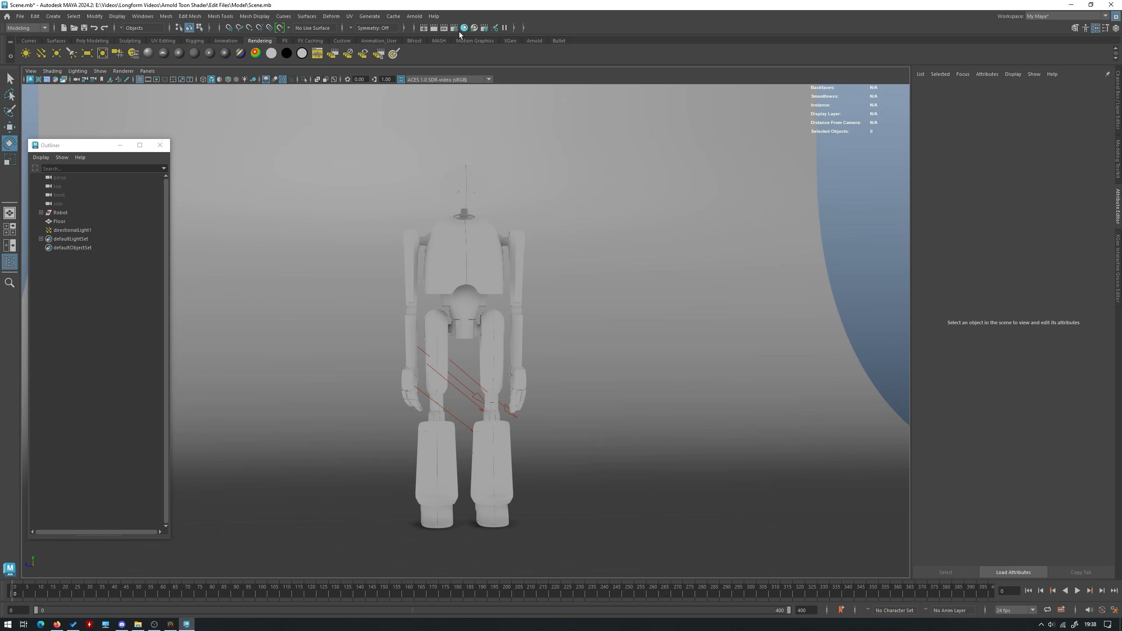
Open the Hypershade and graph the input and output connections of the aiToon1 material
left_click(460, 32)
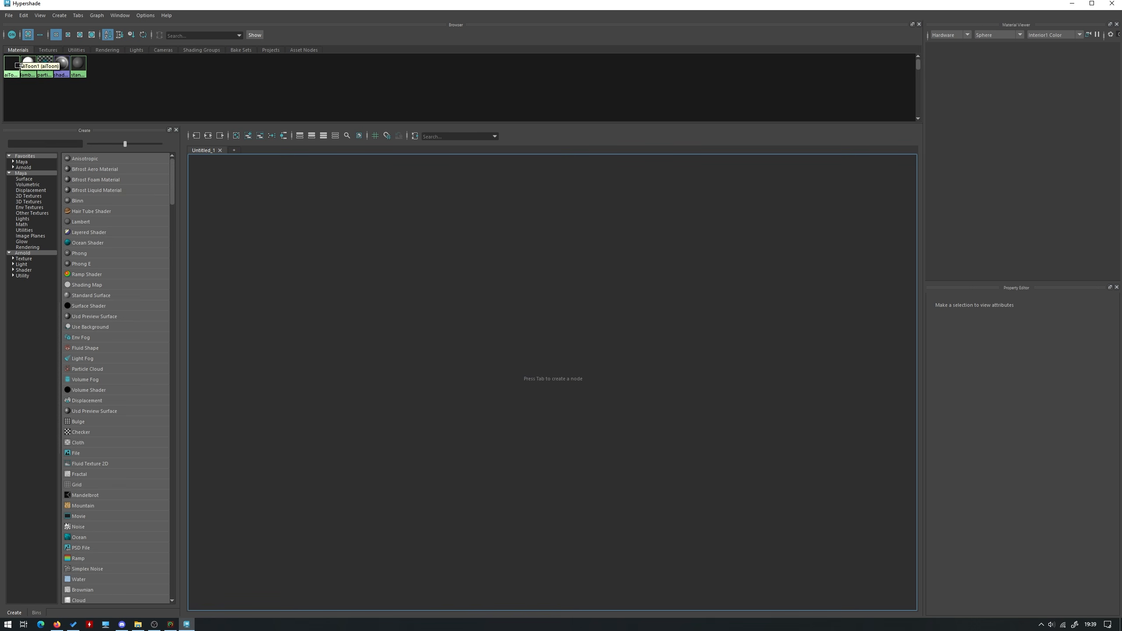
left_click(19, 64)
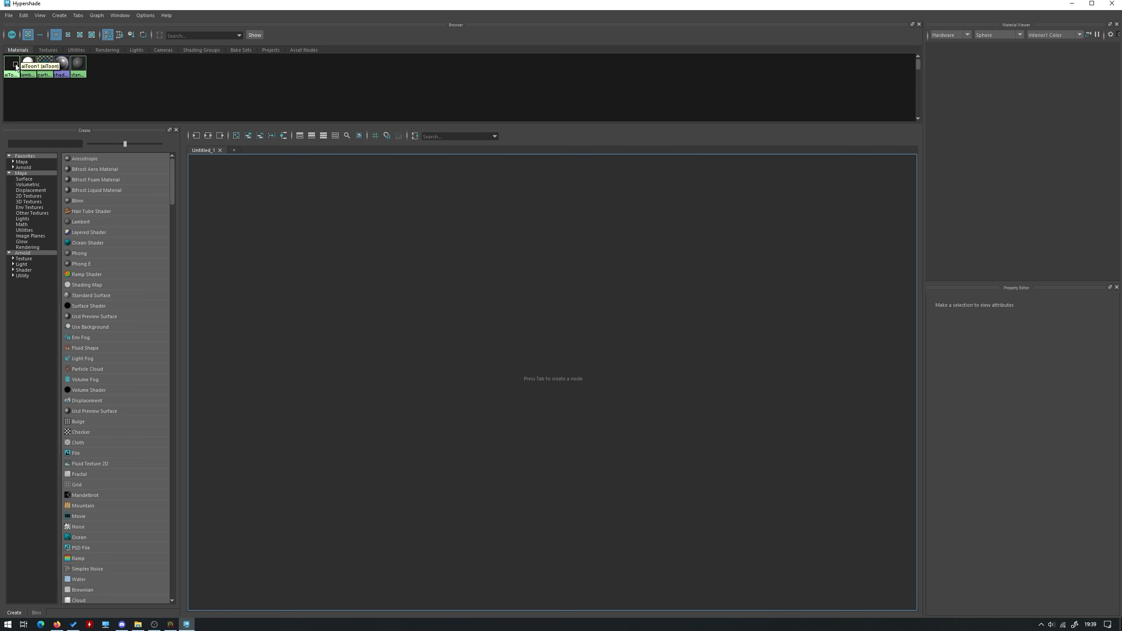
left_click(208, 136)
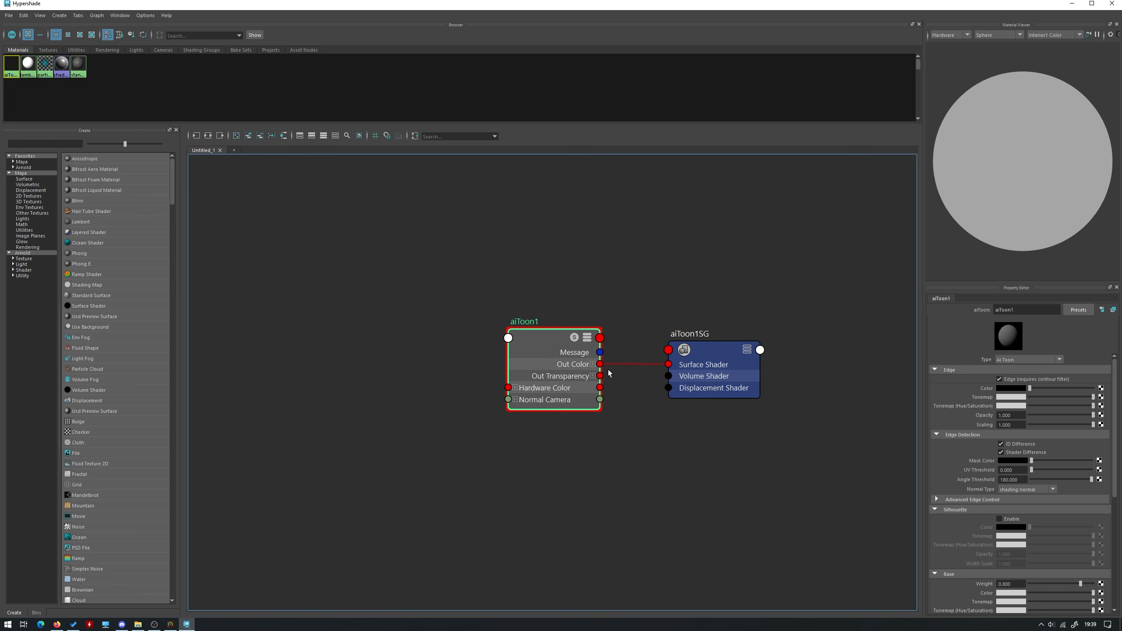
Create an aiOpenPBRSurface node in the graph next to aiToon1
left_click(427, 404)
key("Tab")
type("aio")
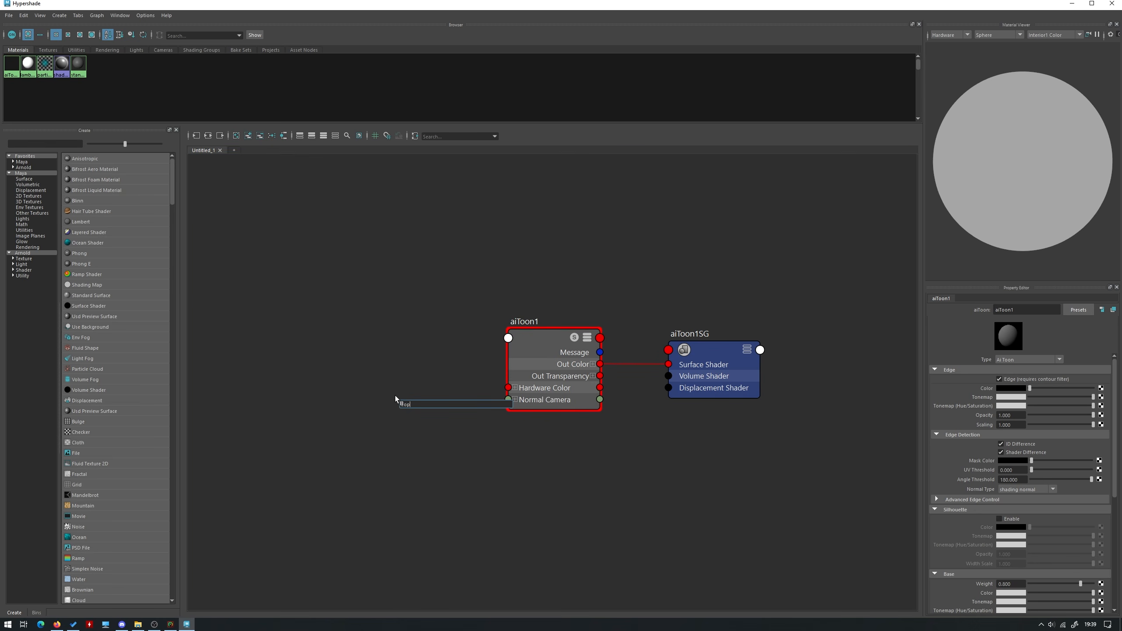
type("p")
key("Down")
type("#")
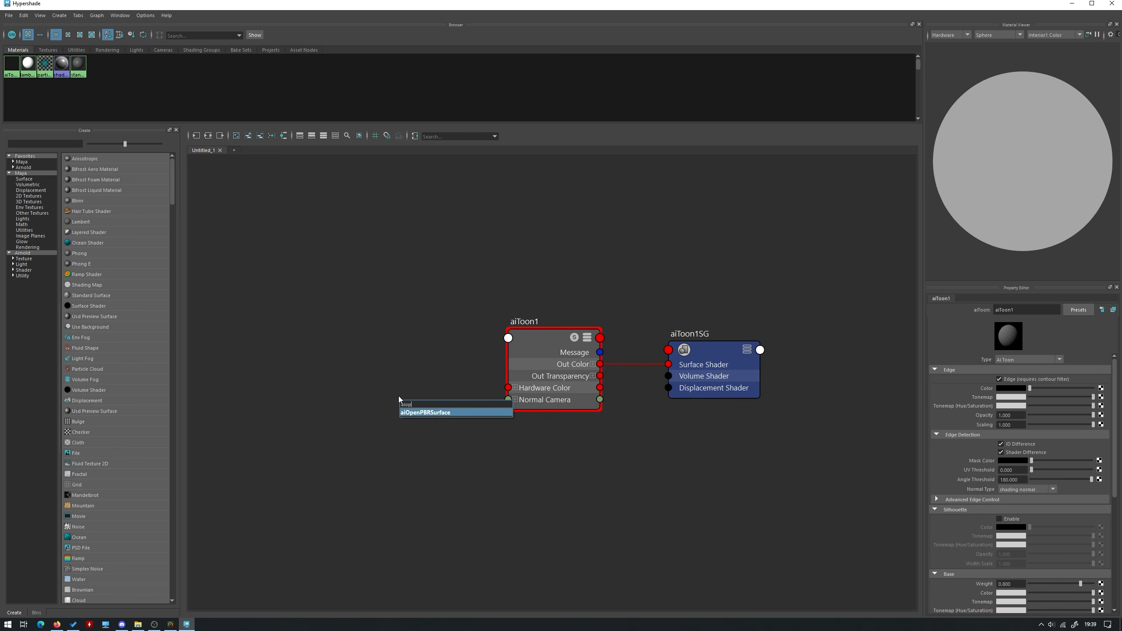
key("Return")
scroll(472, 414, "up", 4)
left_click(468, 417, "shift")
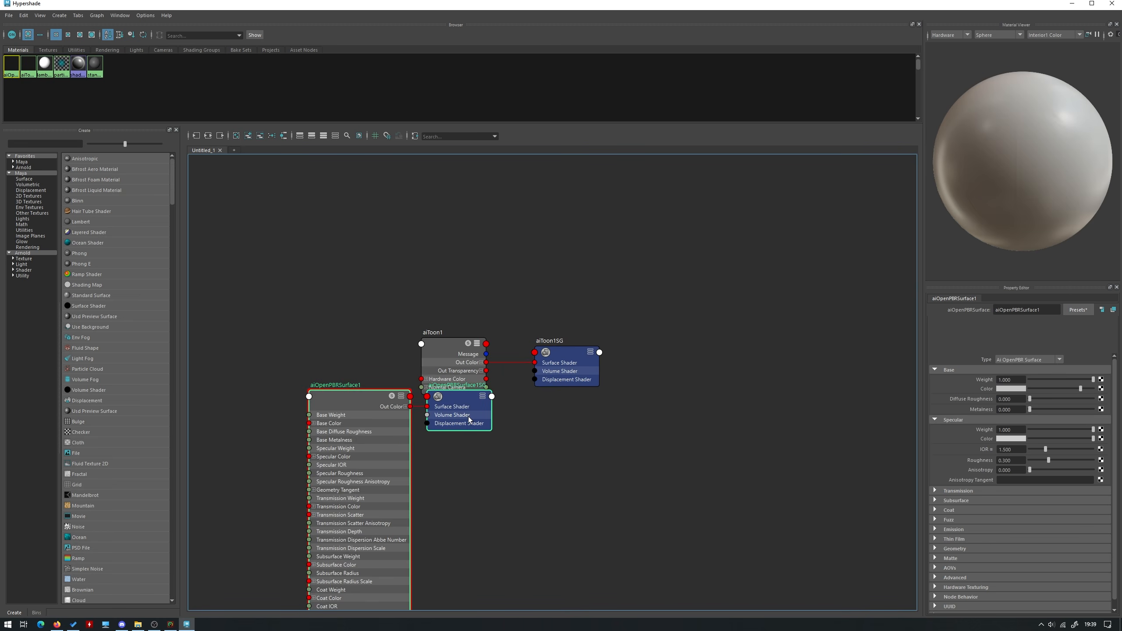
Move the aiOpenPBRSurface1 nodes clear of aiToon1, compare the two materials, and delete aiOpenPBRSurface1 with its shading group
left_click_drag(367, 448, 335, 249)
left_click(442, 284)
middle_click_drag(435, 297, 492, 303, "alt")
left_click(505, 380)
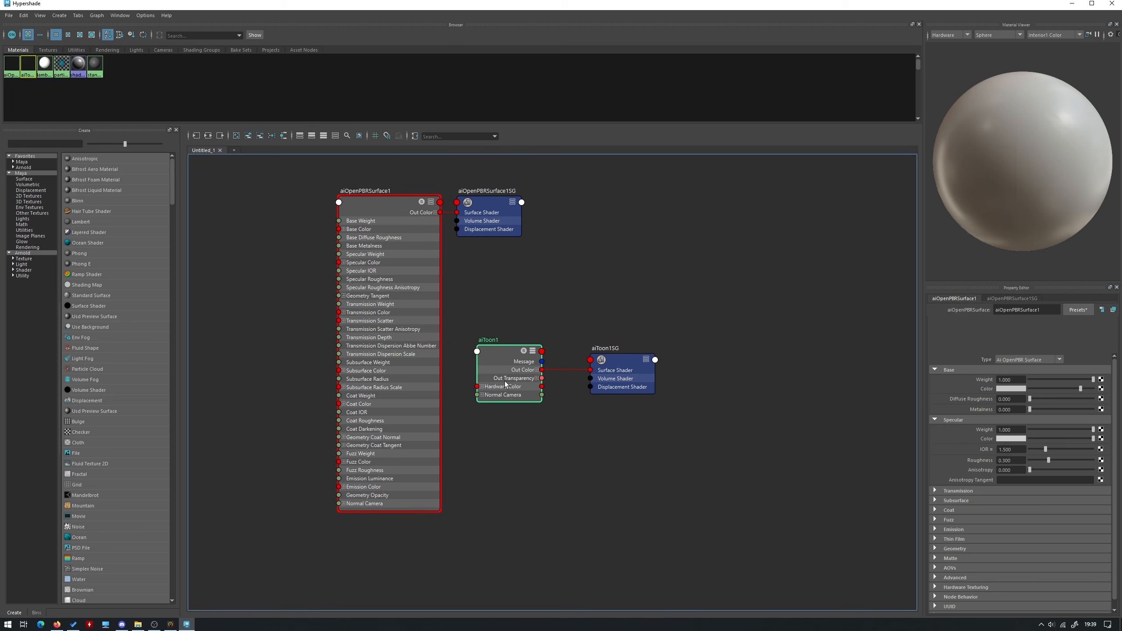
scroll(1041, 409, "down", 5)
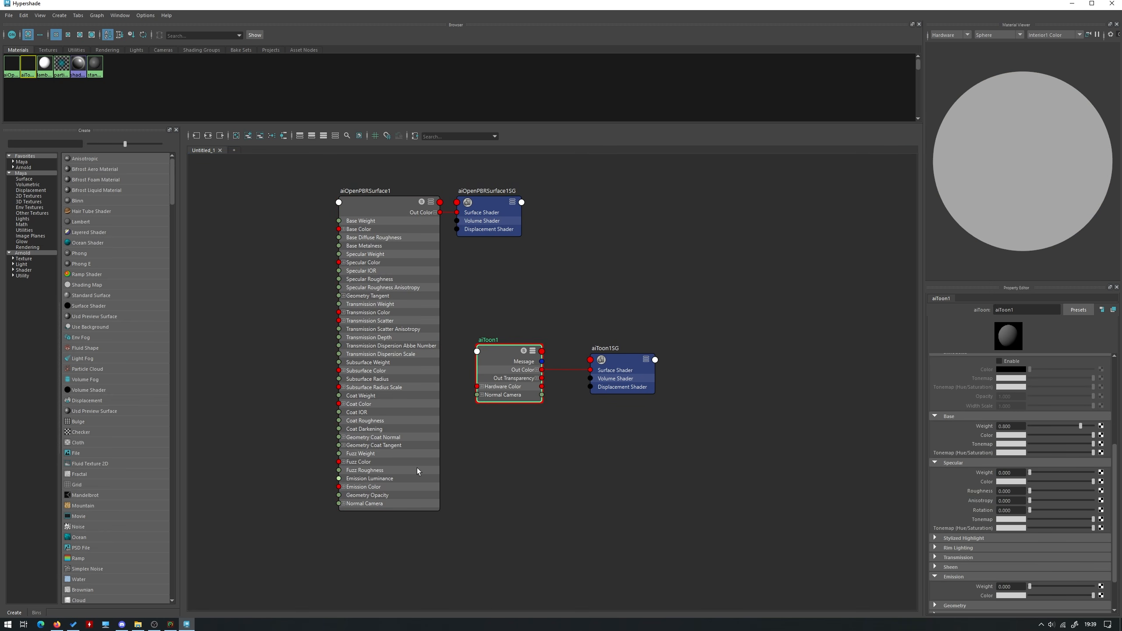
left_click_drag(579, 314, 453, 226)
key("Delete")
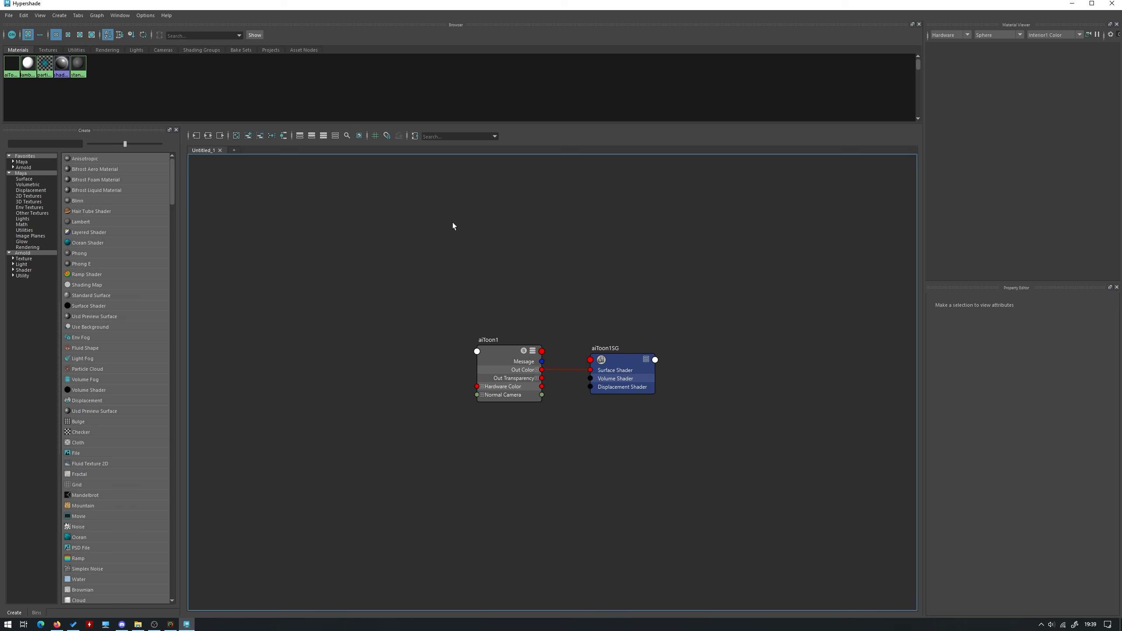
Examine aiToon1's edge, edge detection, silhouette, base, specular and emission attributes
left_click(508, 386)
scroll(1012, 425, "up", 5)
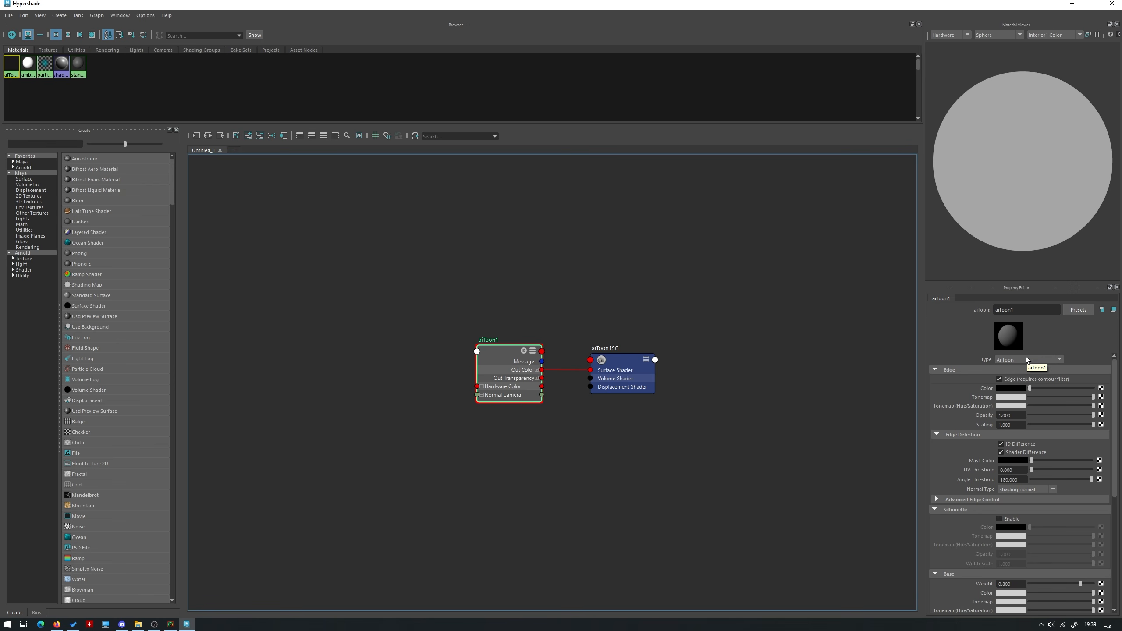
scroll(1012, 458, "down", 4)
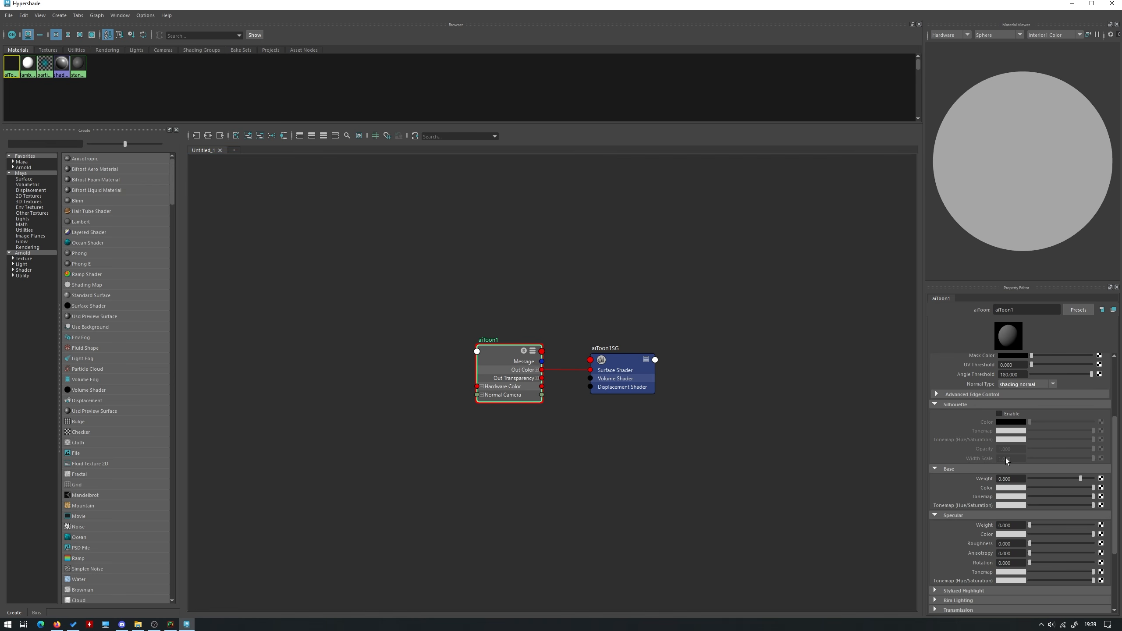
scroll(1029, 432, "down", 2)
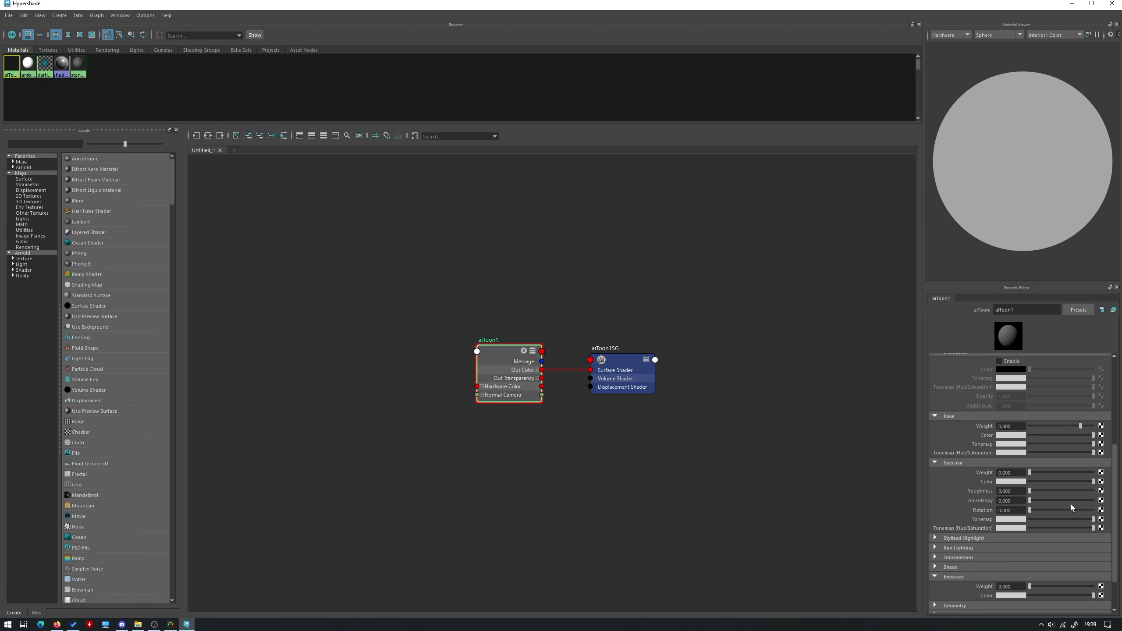
scroll(993, 492, "down", 2)
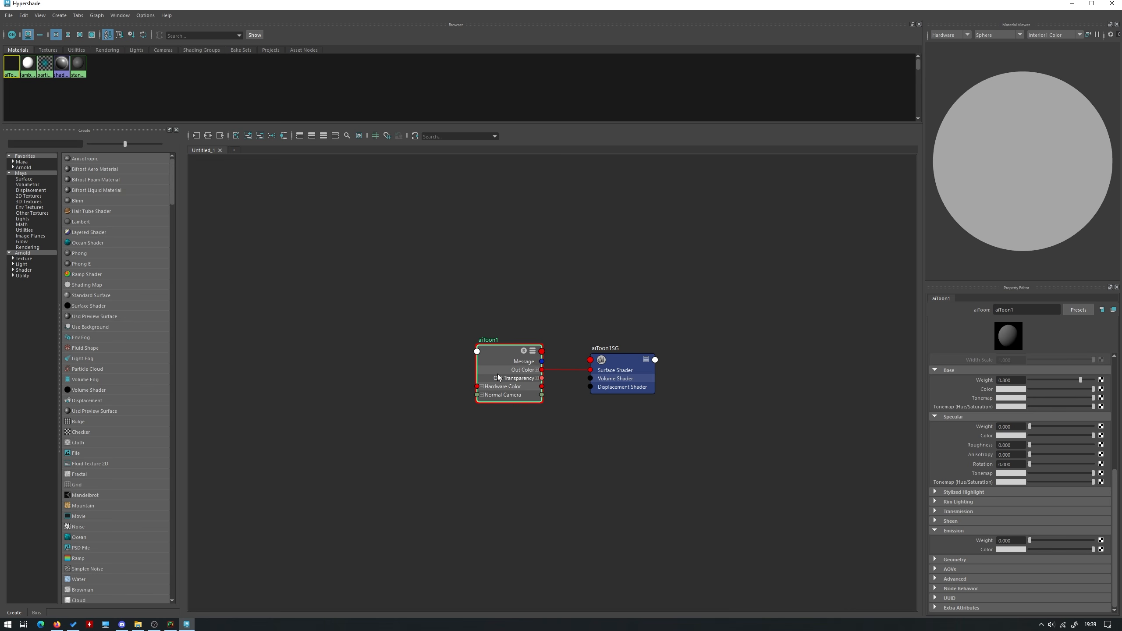
Create a ramp texture node in an empty area of the graph beside aiToon1
scroll(499, 375, "up", 3)
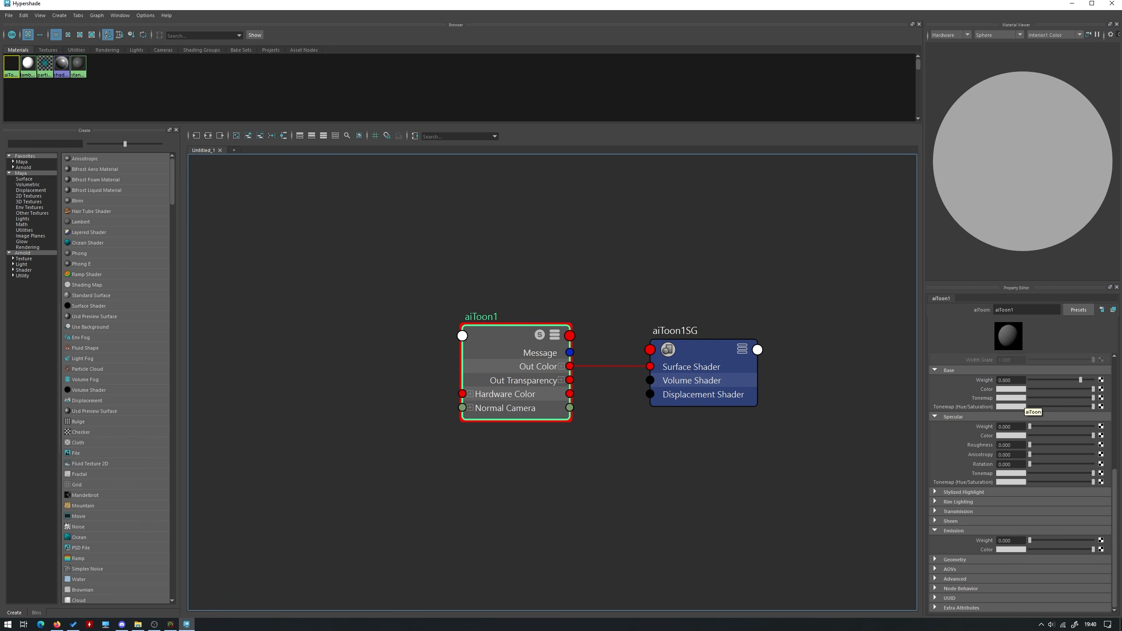
middle_click_drag(637, 449, 725, 434, "alt")
left_click(325, 354)
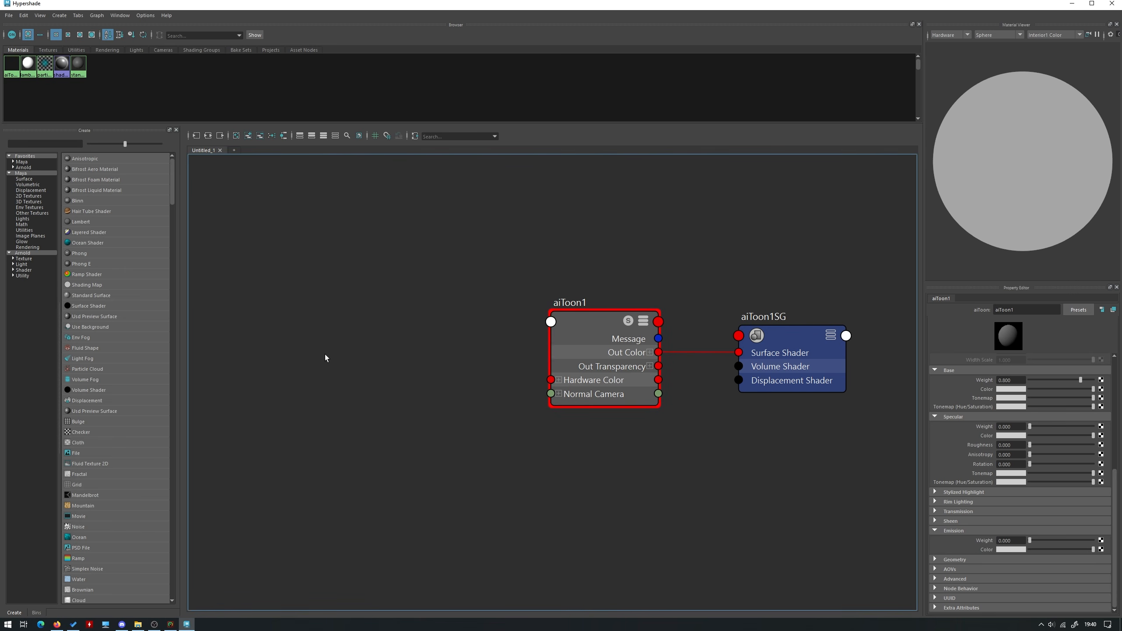
key("Tab")
type("ai")
key("BackSpace")
key("BackSpace")
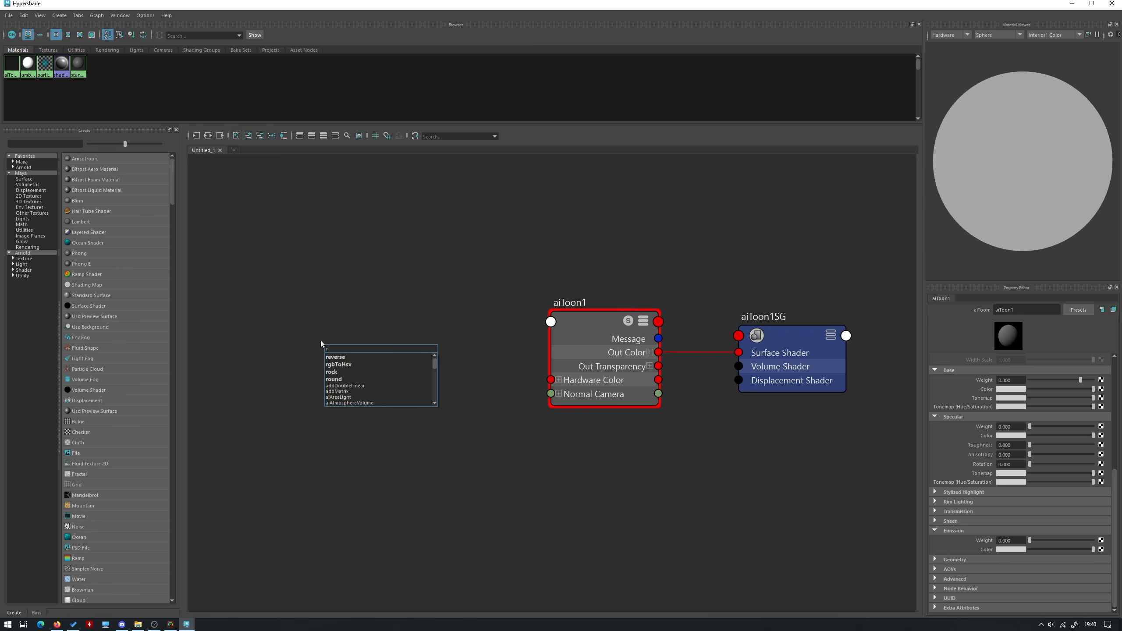
type("ramp")
key("Down")
key("Down")
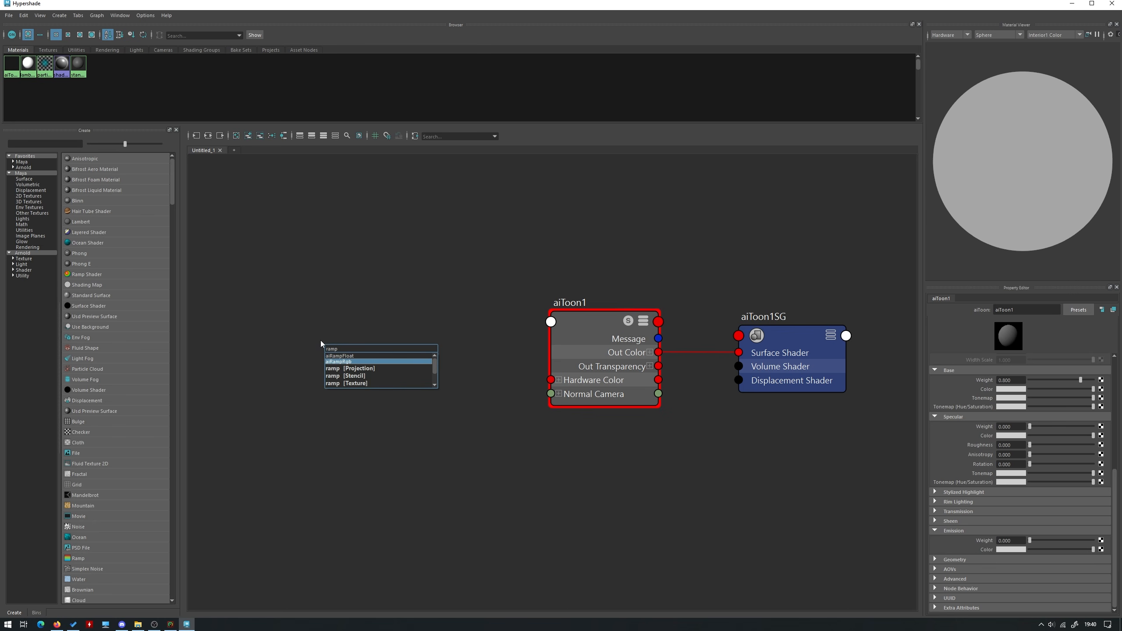
key("Down")
key("Down")
key("Return")
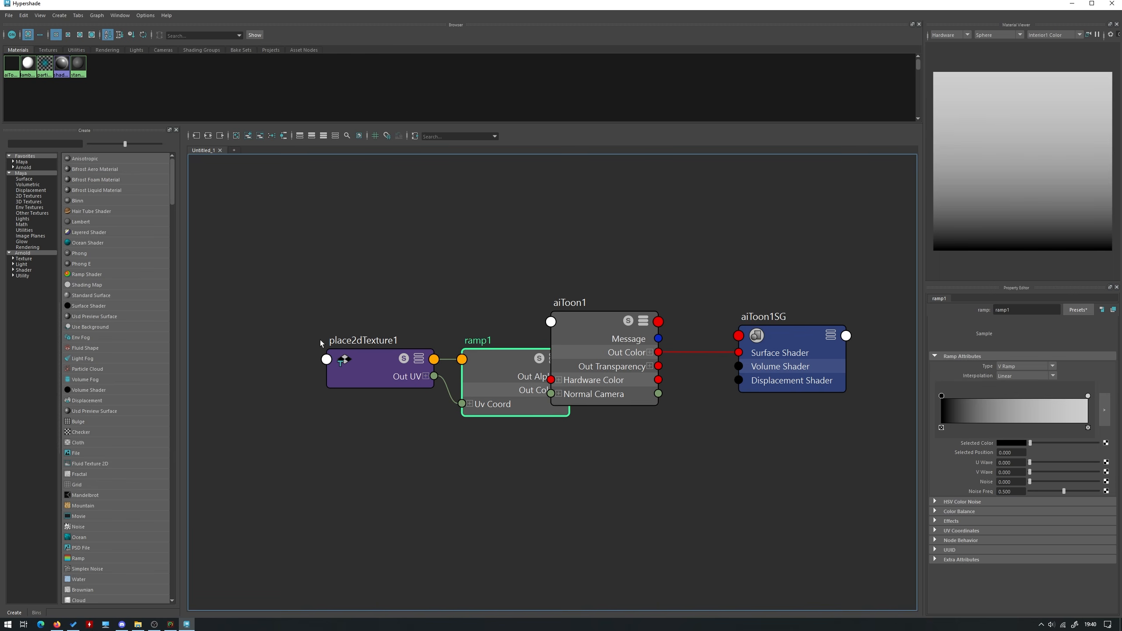
Move ramp1 and place2dTexture1 clear of aiToon1, and connect the ramp to aiToon1's Base Tonemap
left_click(352, 370, "shift")
left_click_drag(507, 370, 371, 353)
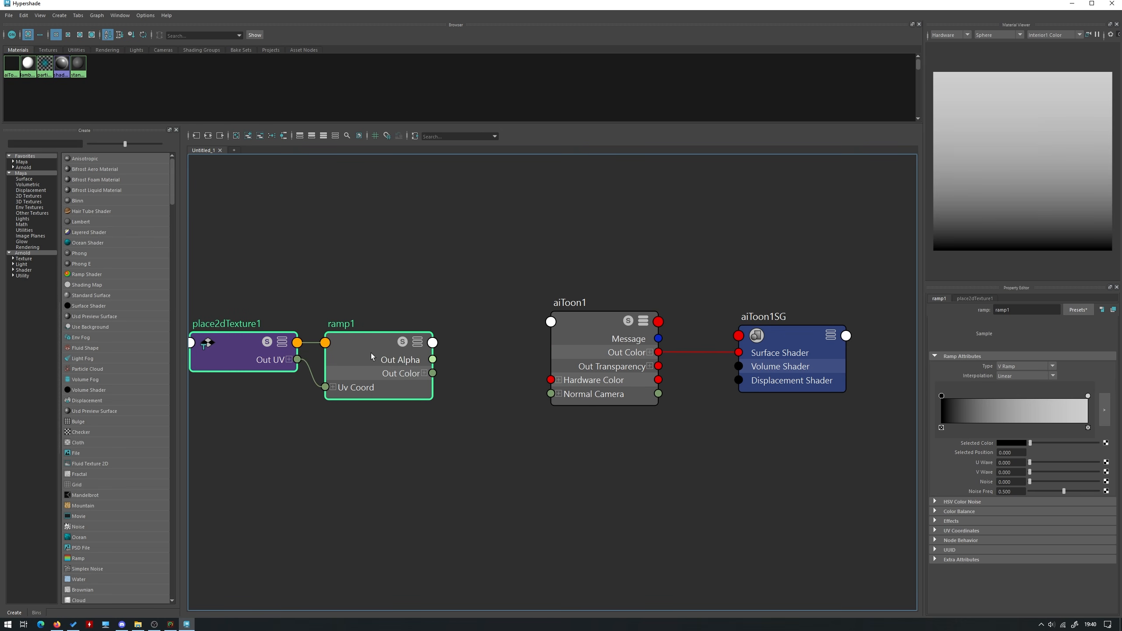
left_click(586, 346)
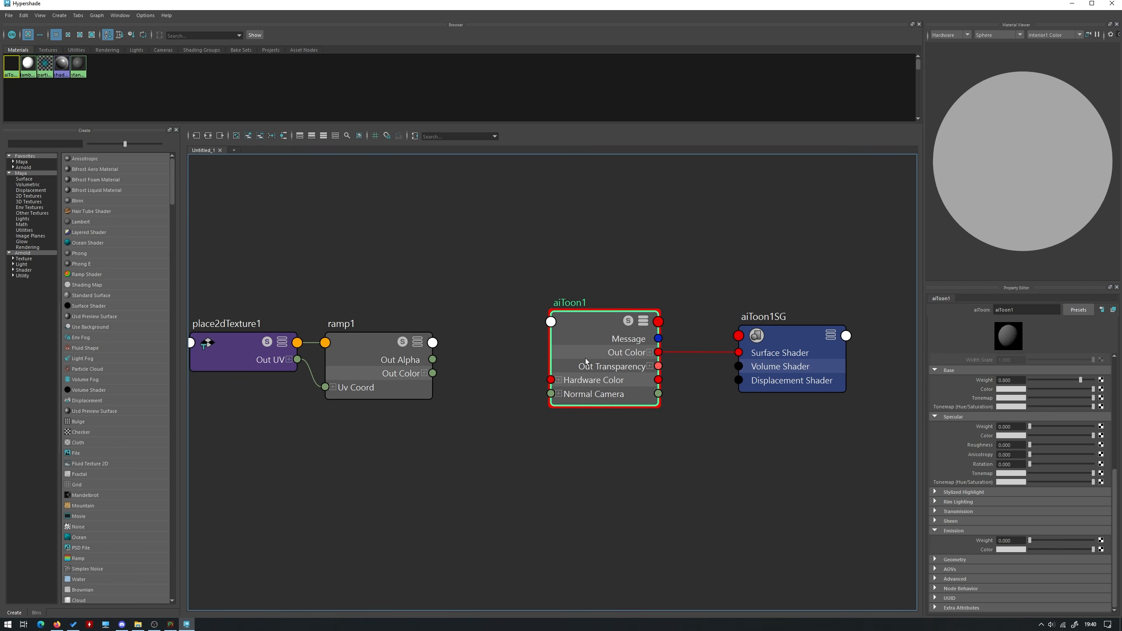
middle_click_drag(376, 367, 981, 398)
left_click(371, 369)
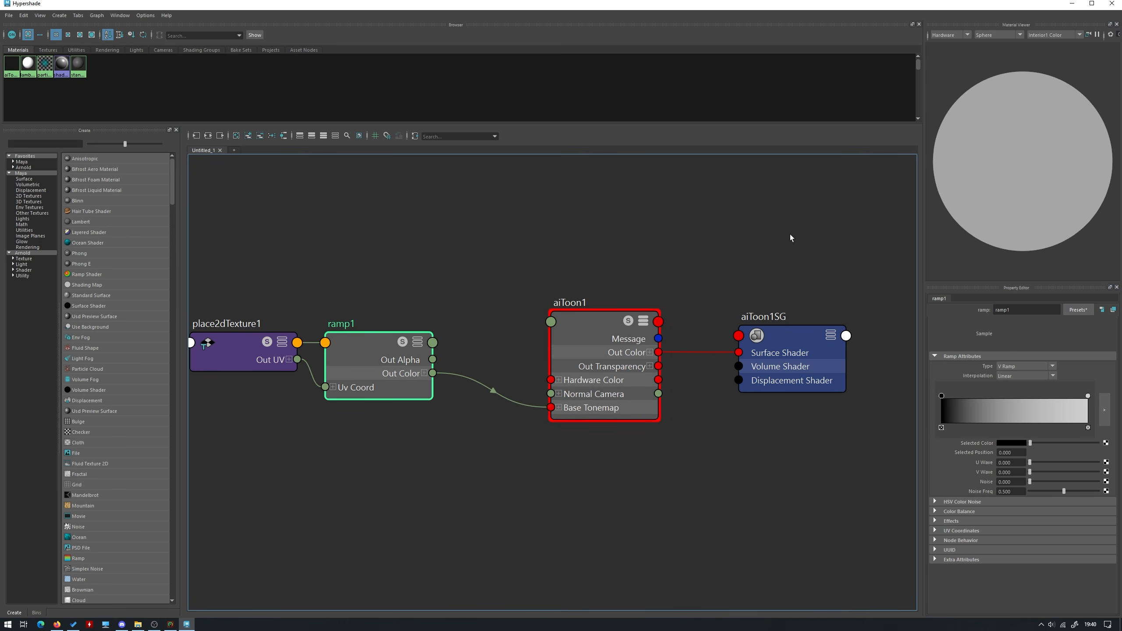
Minimise the Hypershade and open ramp1's gradient in its own enlarged window next to the robot
left_click(1071, 4)
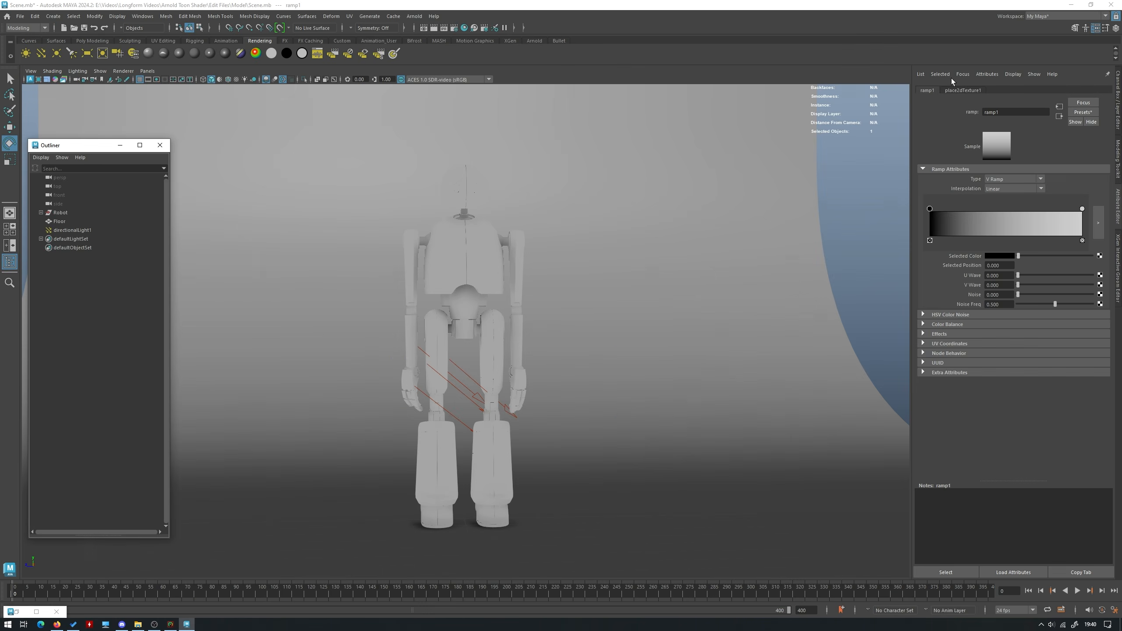
left_click(1100, 223)
left_click_drag(306, 163, 843, 138)
Render the robot's upper body live in the viewport with the Arnold renderer
scroll(606, 195, "up", 6)
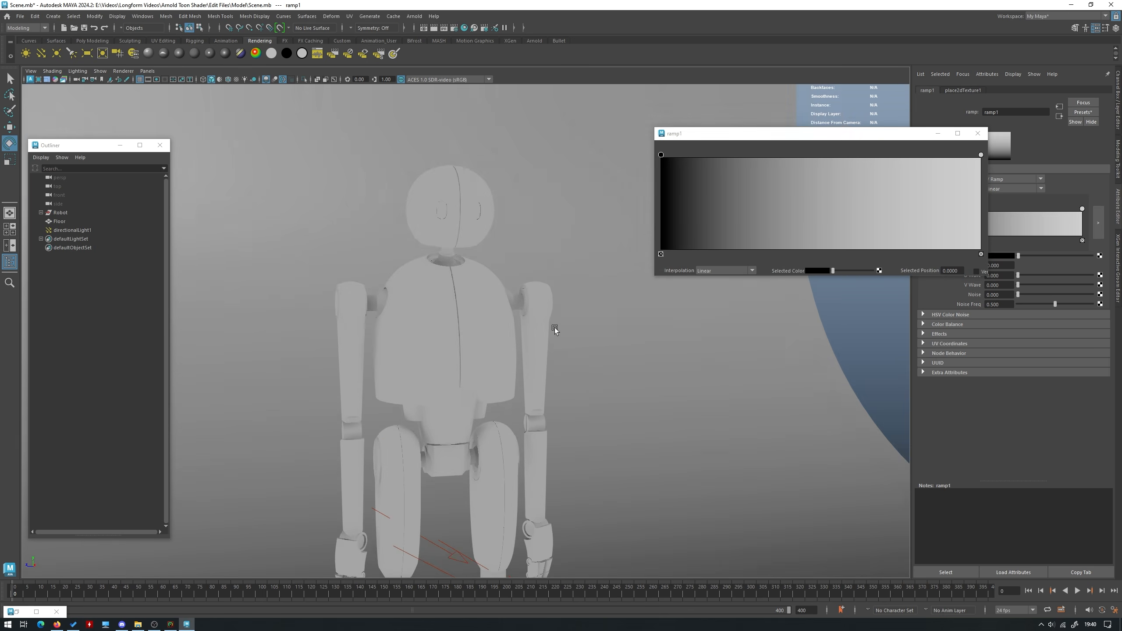
scroll(603, 367, "up", 1)
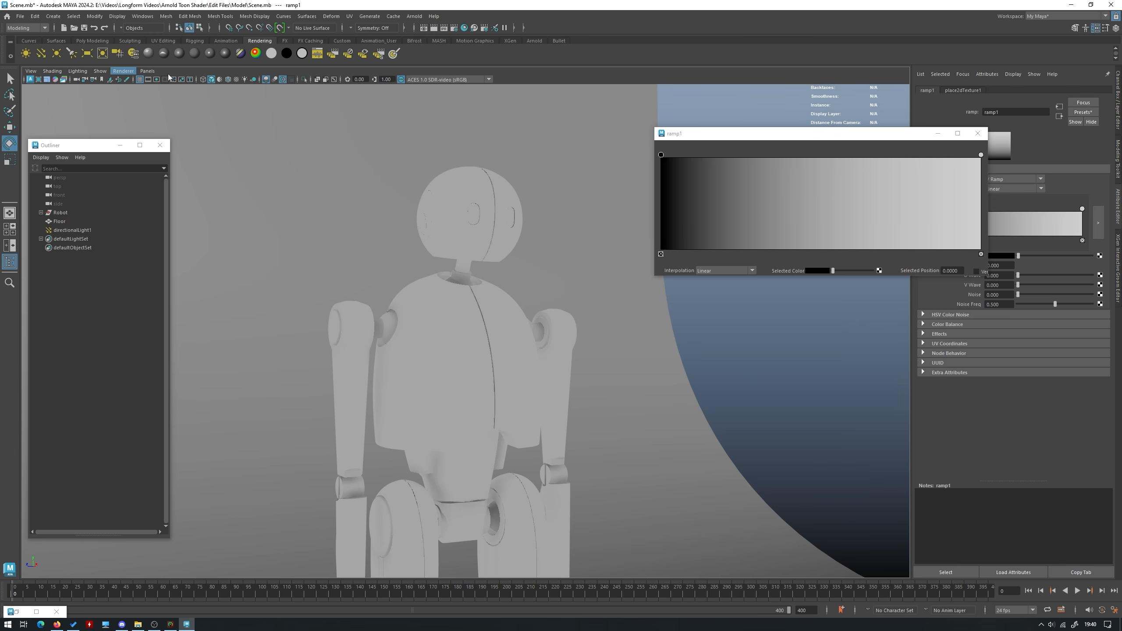
left_click(148, 71)
left_click(147, 71)
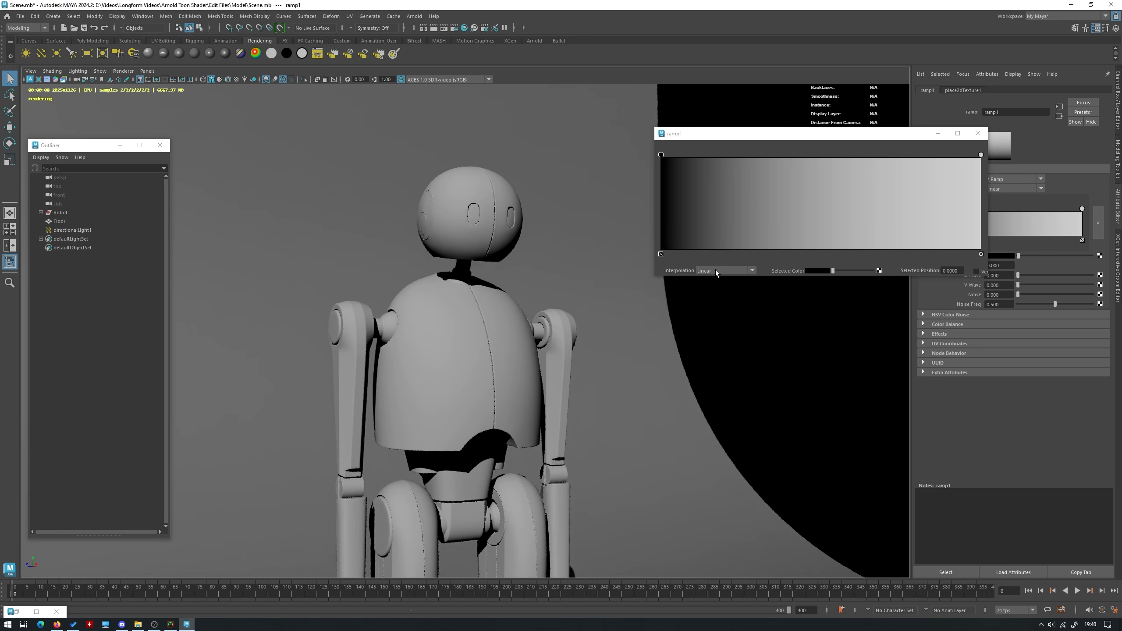
Set ramp1's interpolation to None and move the light grey entry to about position 0.48
left_click(716, 271)
left_click(717, 279)
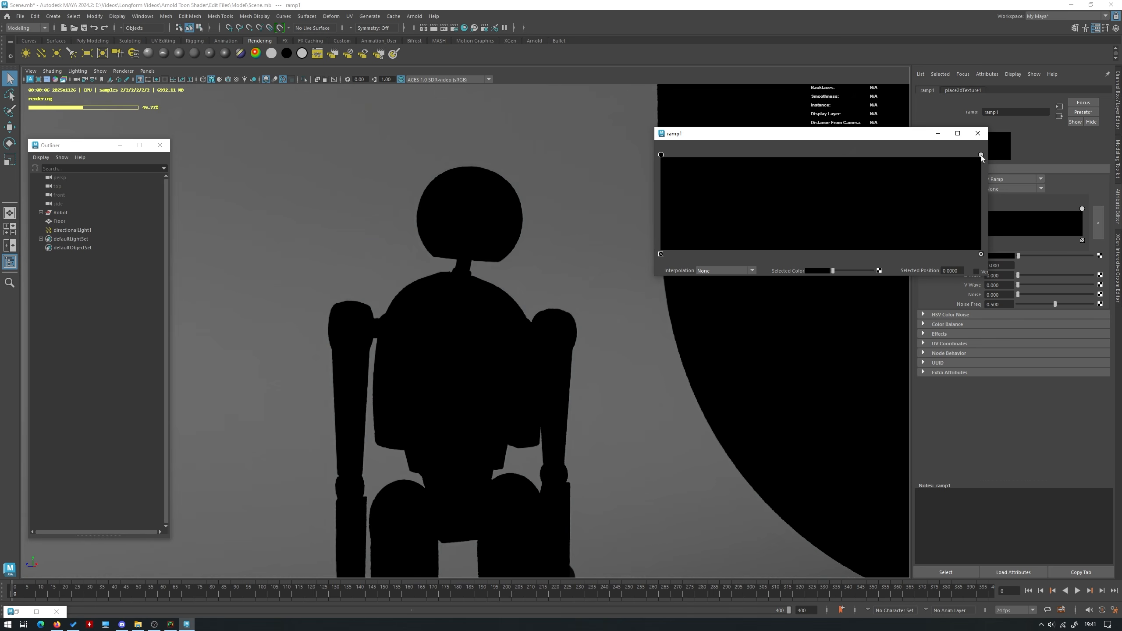
left_click_drag(981, 155, 815, 154)
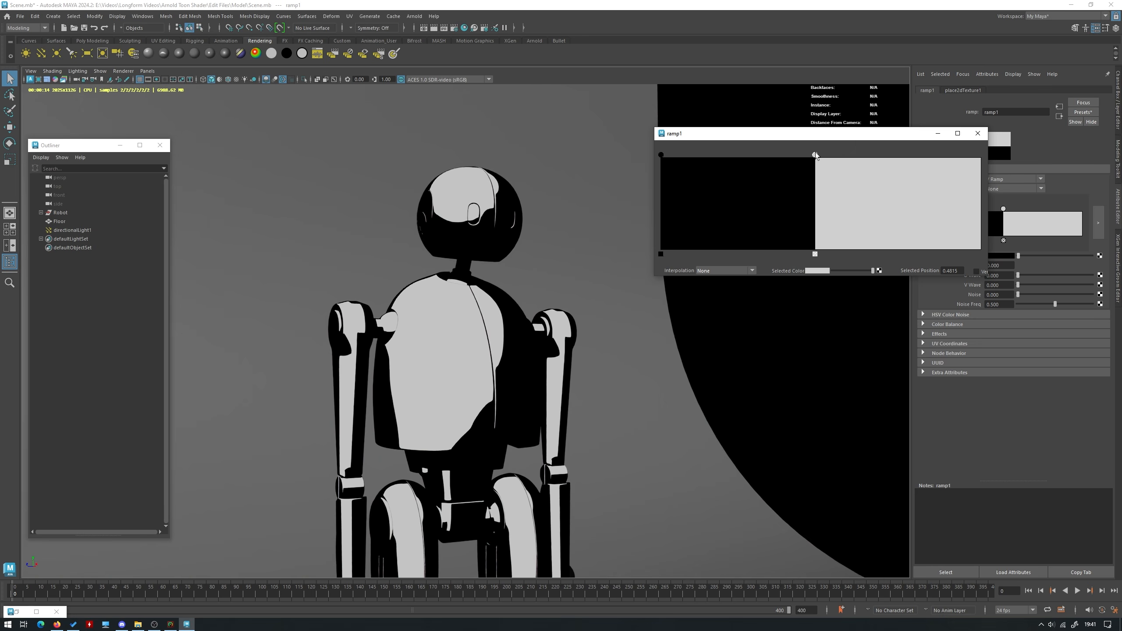
Test the light grey ramp entry at about positions 0.31, 0.54 and 0.02, and settle it at about 0.50
left_click_drag(815, 154, 762, 151)
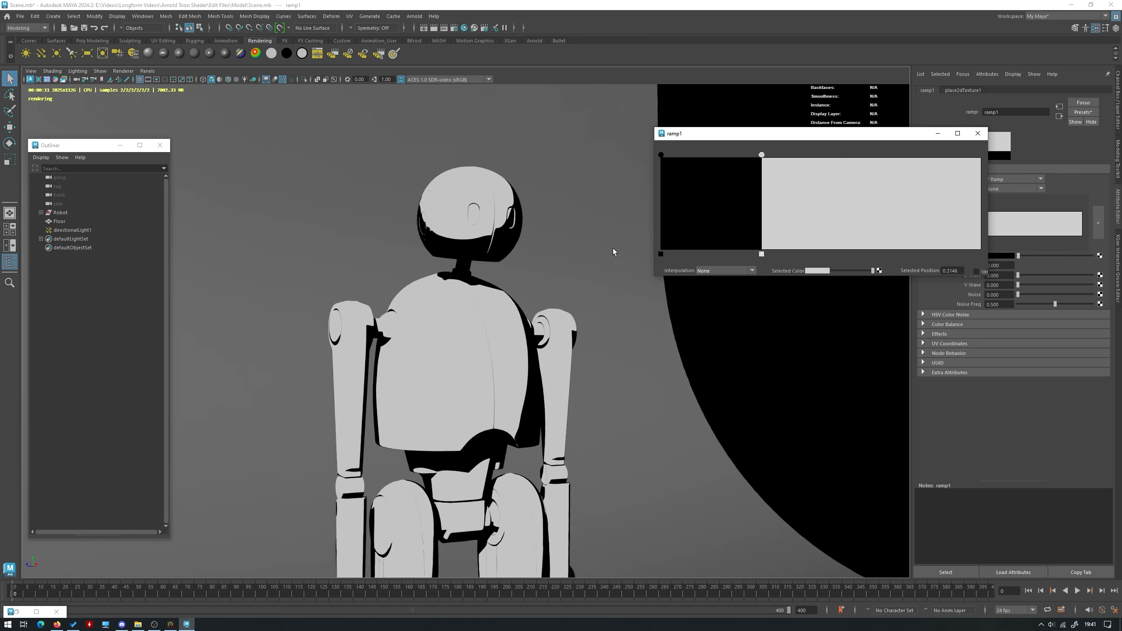
left_click_drag(761, 155, 836, 155)
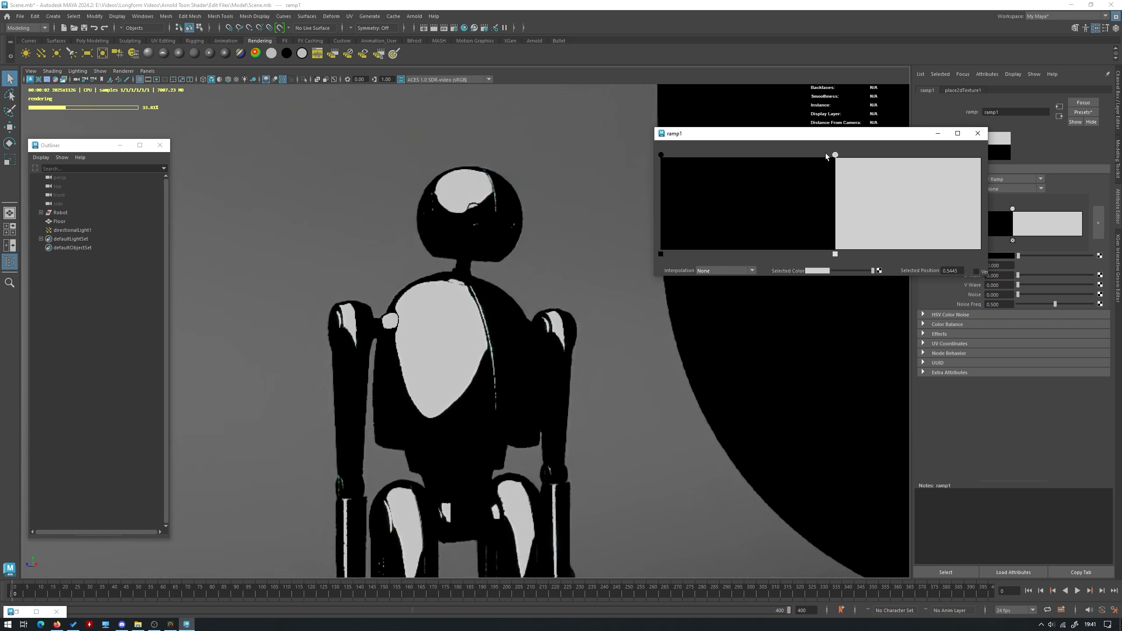
left_click_drag(835, 155, 668, 155)
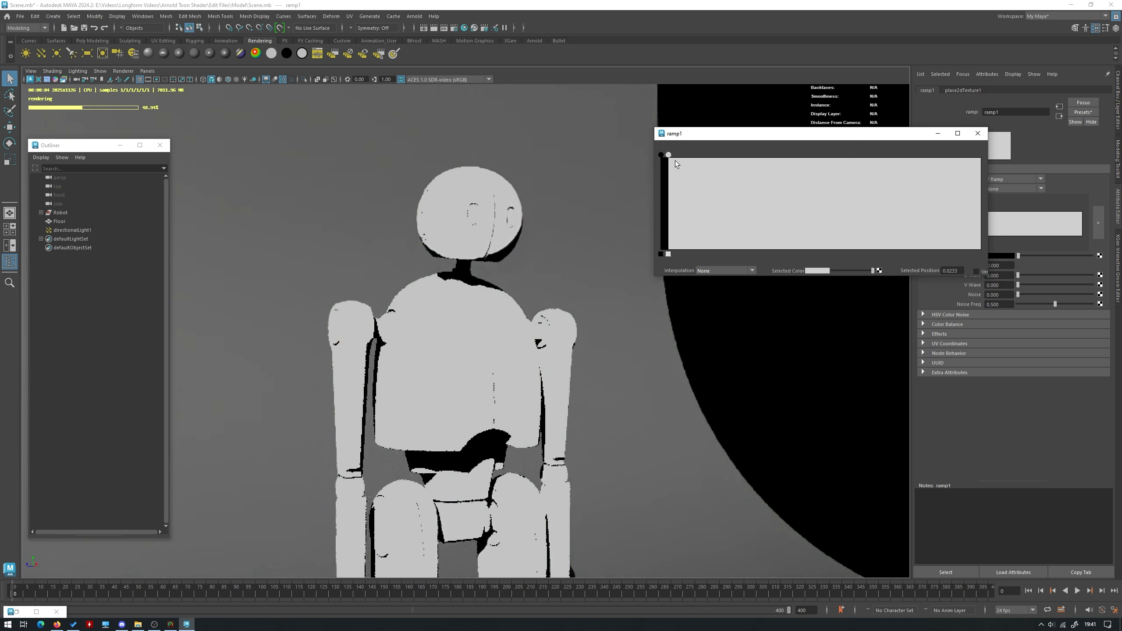
left_click_drag(668, 155, 821, 154)
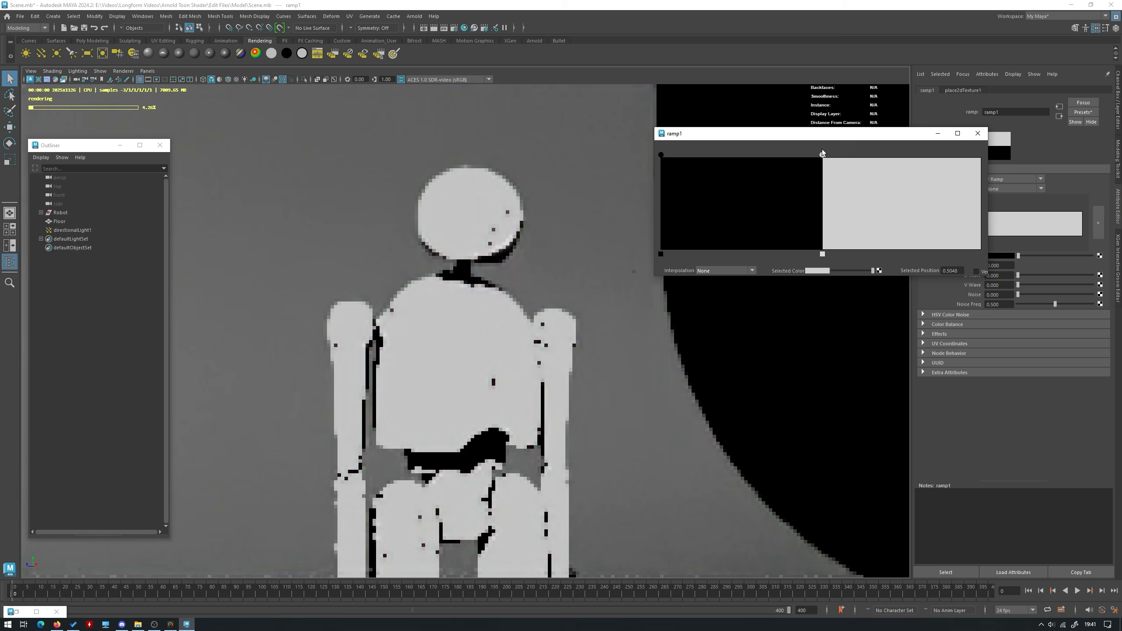
Rotate directionalLight1 to shift the lit areas and cast shadow of the robot, and deselect the light
left_click(128, 230)
key("w")
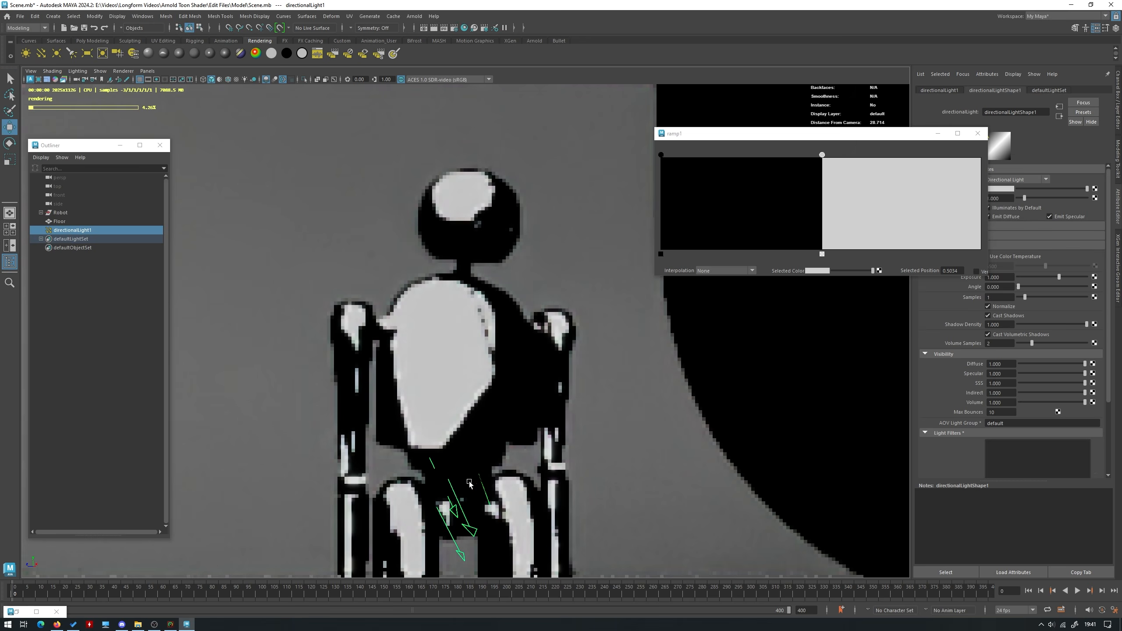
key("e")
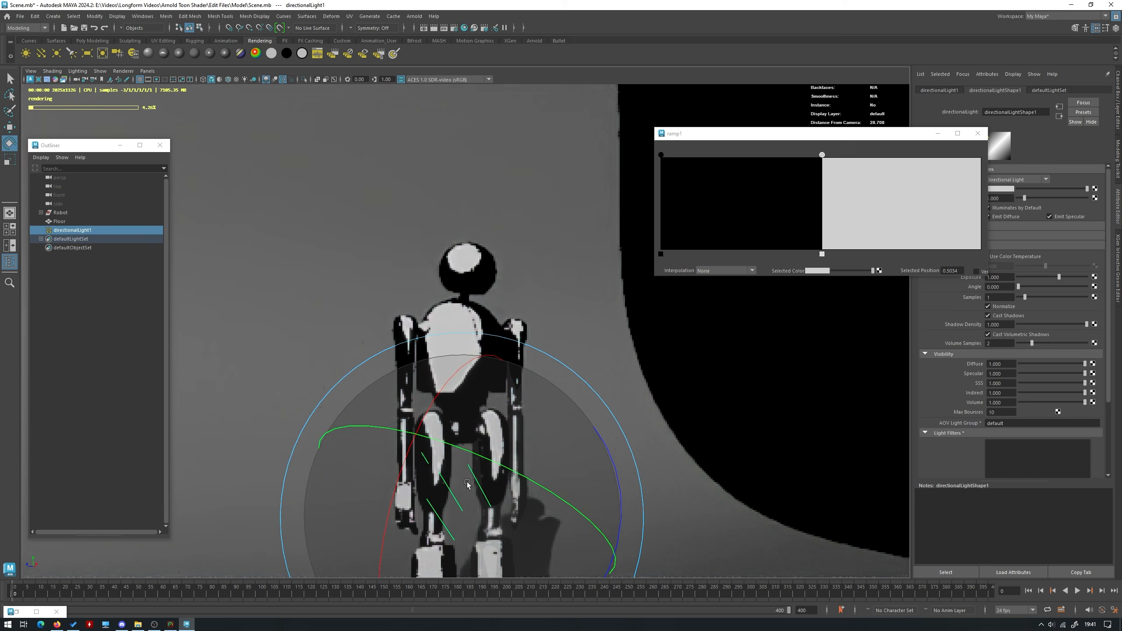
left_click_drag(467, 483, 514, 543)
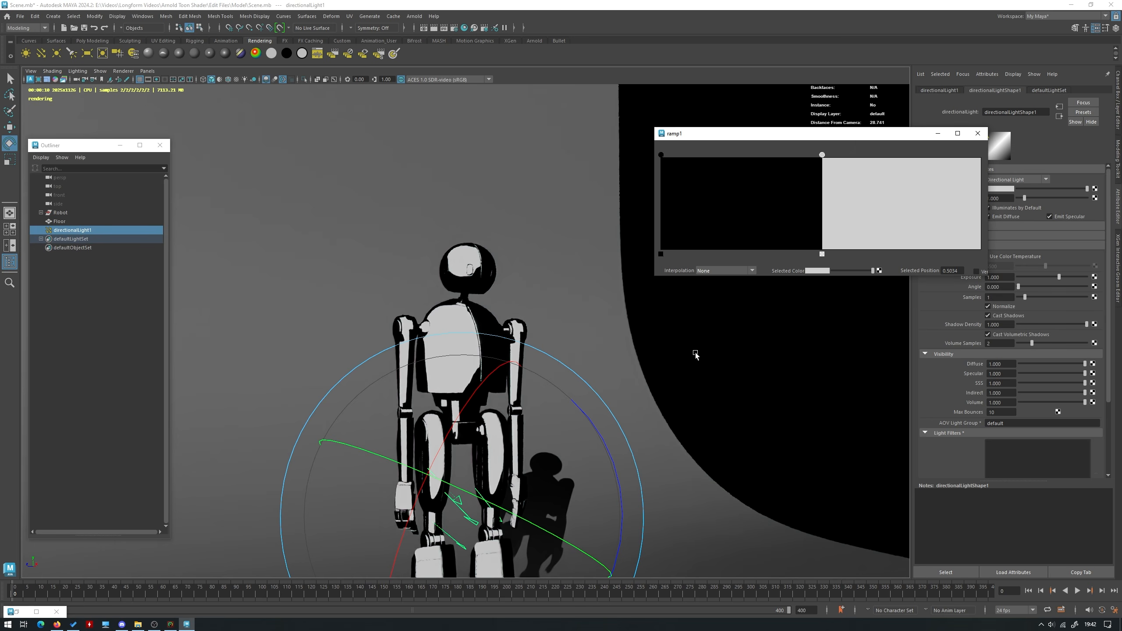
left_click(526, 294)
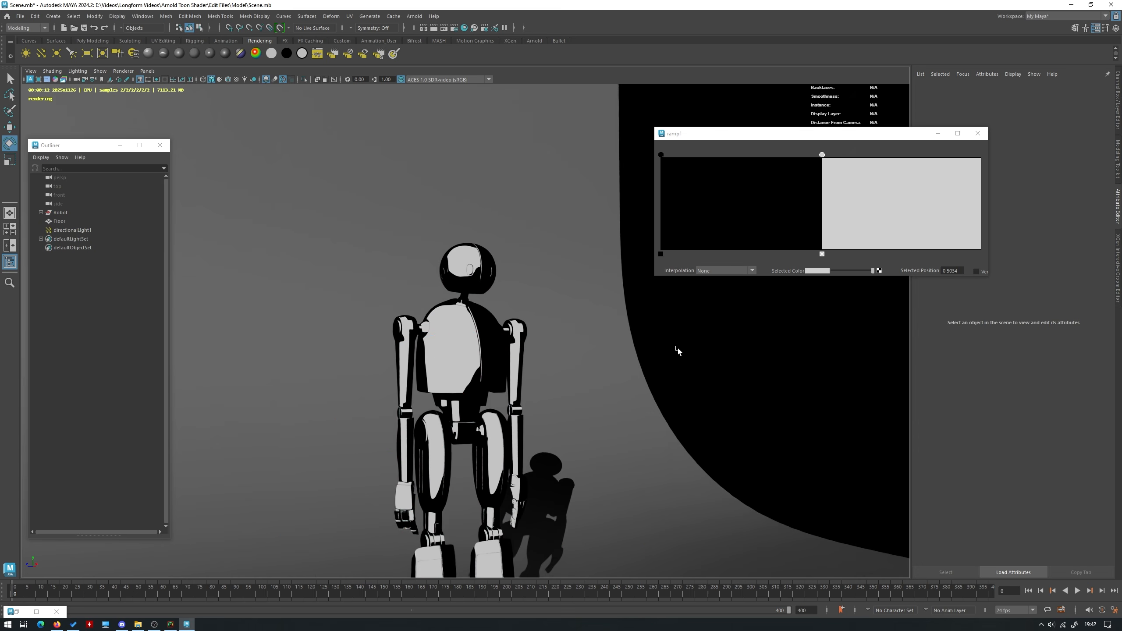
Add a mid-grey entry to ramp1 at about position 0.26, between the black and light grey bands
scroll(621, 321, "up", 3)
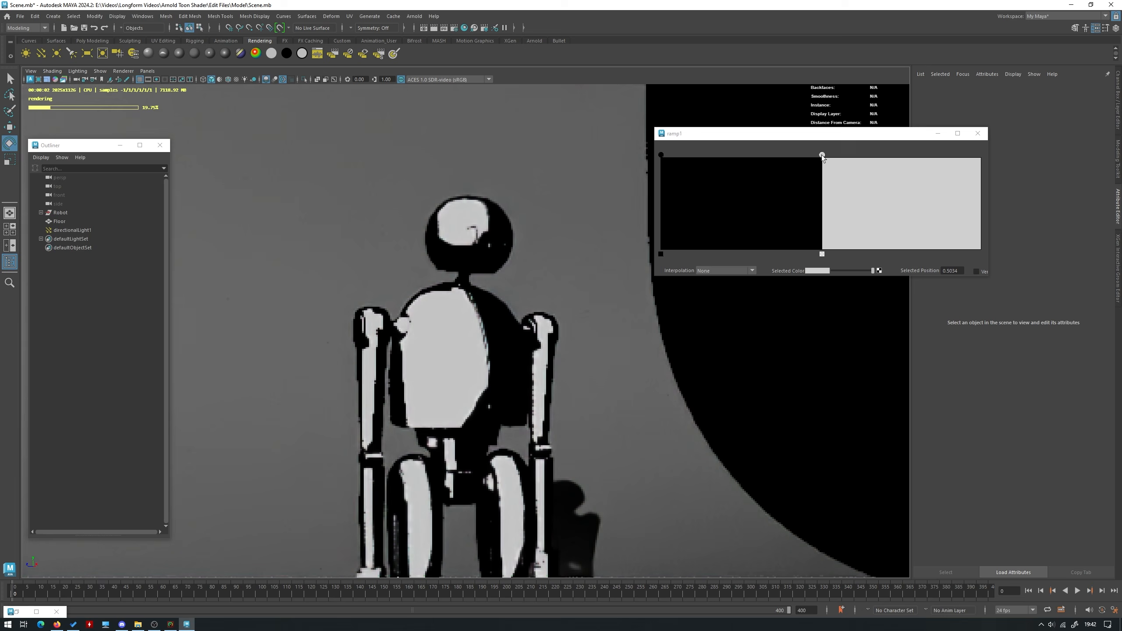
left_click(743, 161)
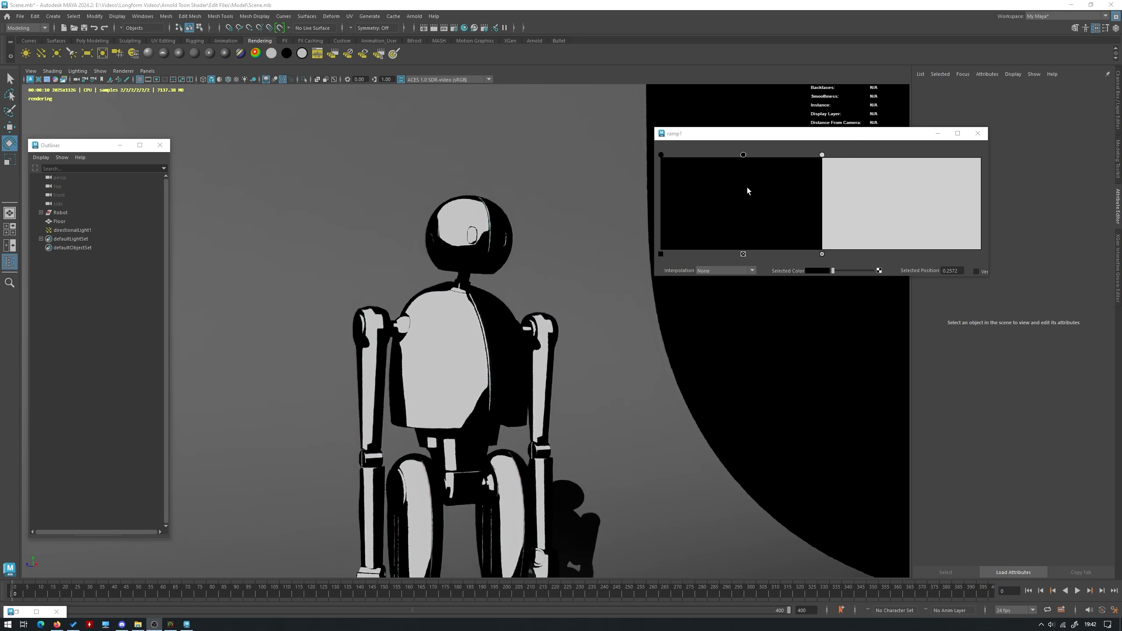
left_click(813, 269)
left_click(800, 313)
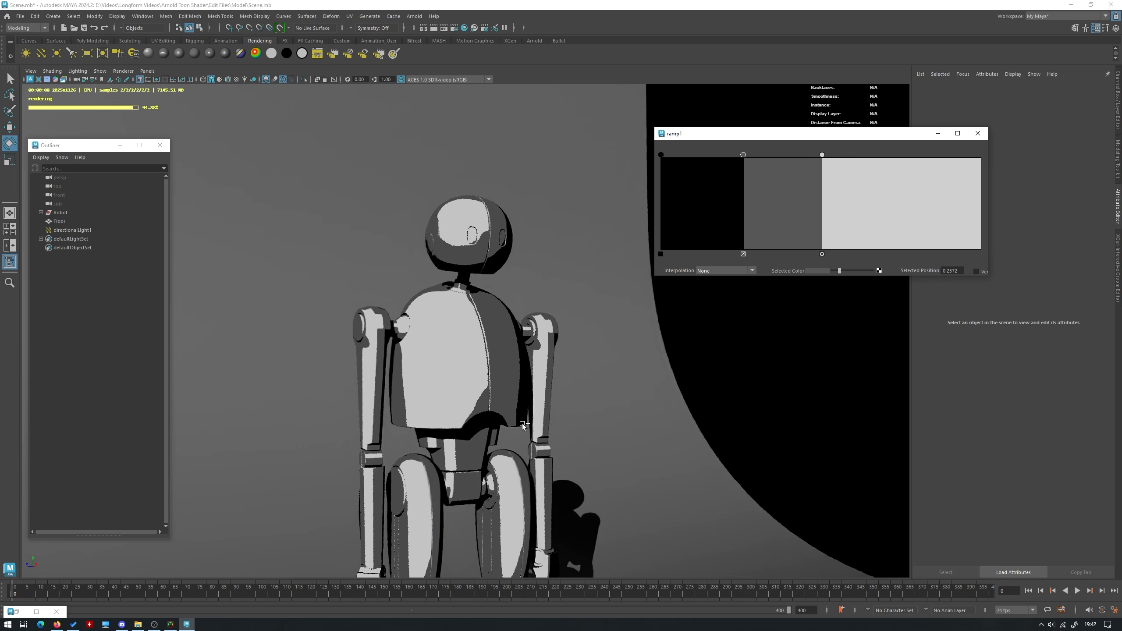
Add a ramp entry at about position 0.13 and set its color to dark grey with a value of 0.067
left_click(703, 173)
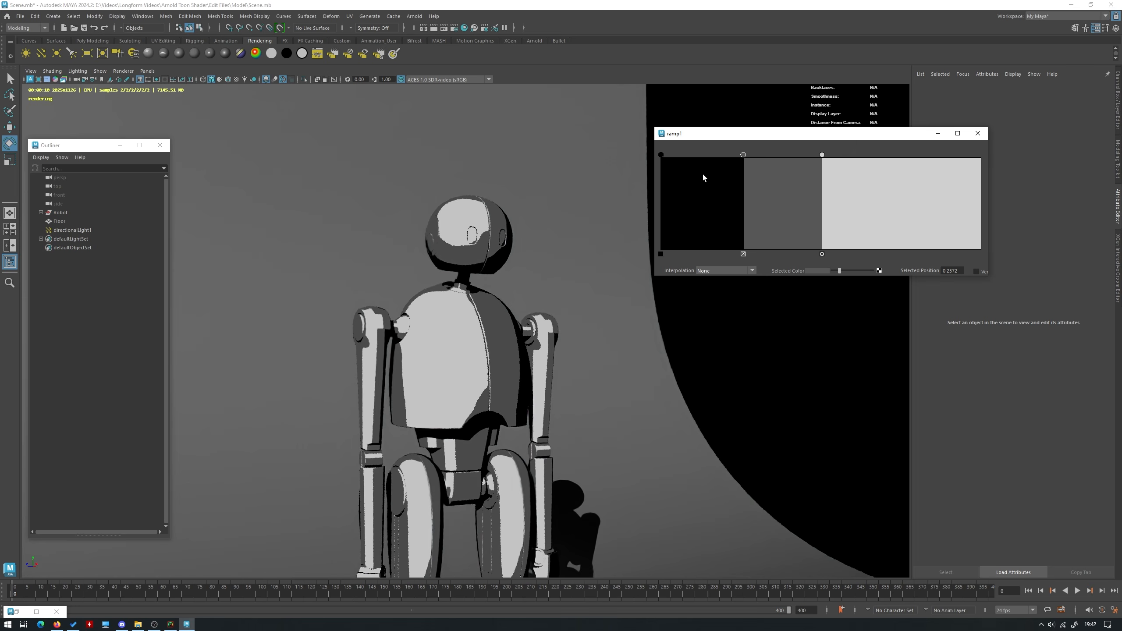
left_click(821, 272)
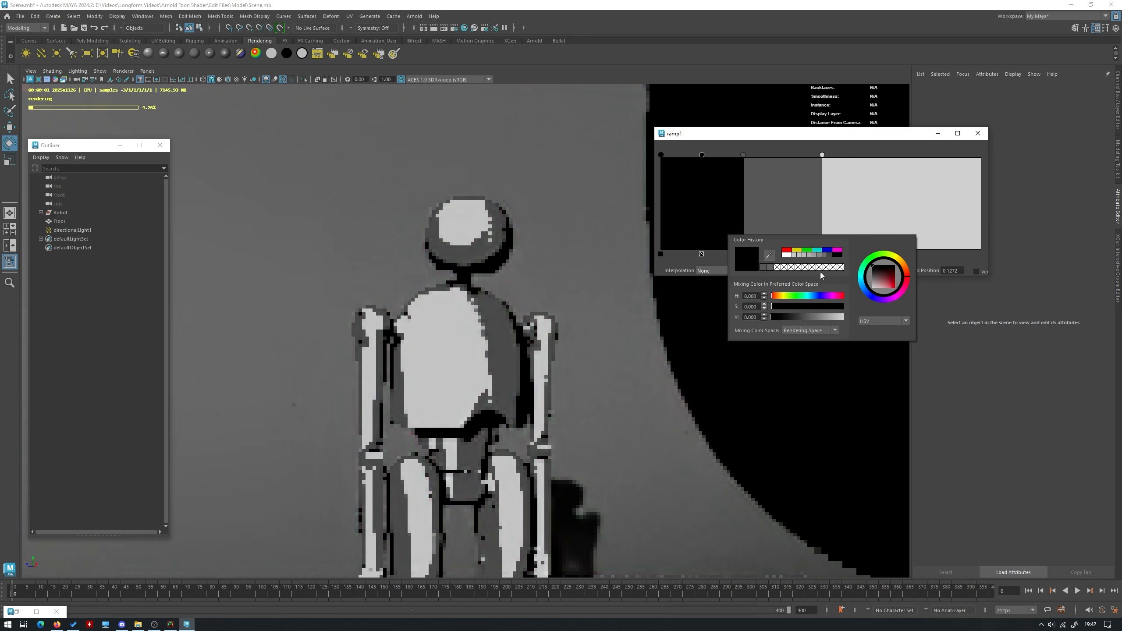
left_click(795, 316)
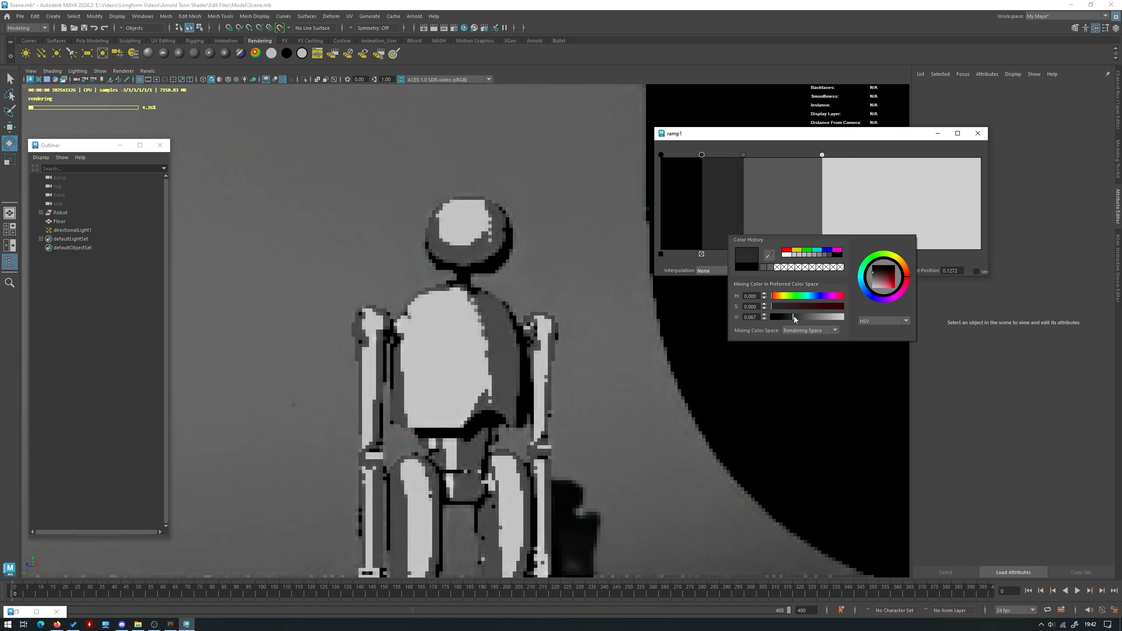
Nudge ramp1's dark grey entry to about 0.12, try a light grey entry at position 0.38, and remove that added entry
left_click_drag(701, 154, 699, 154)
left_click(783, 159)
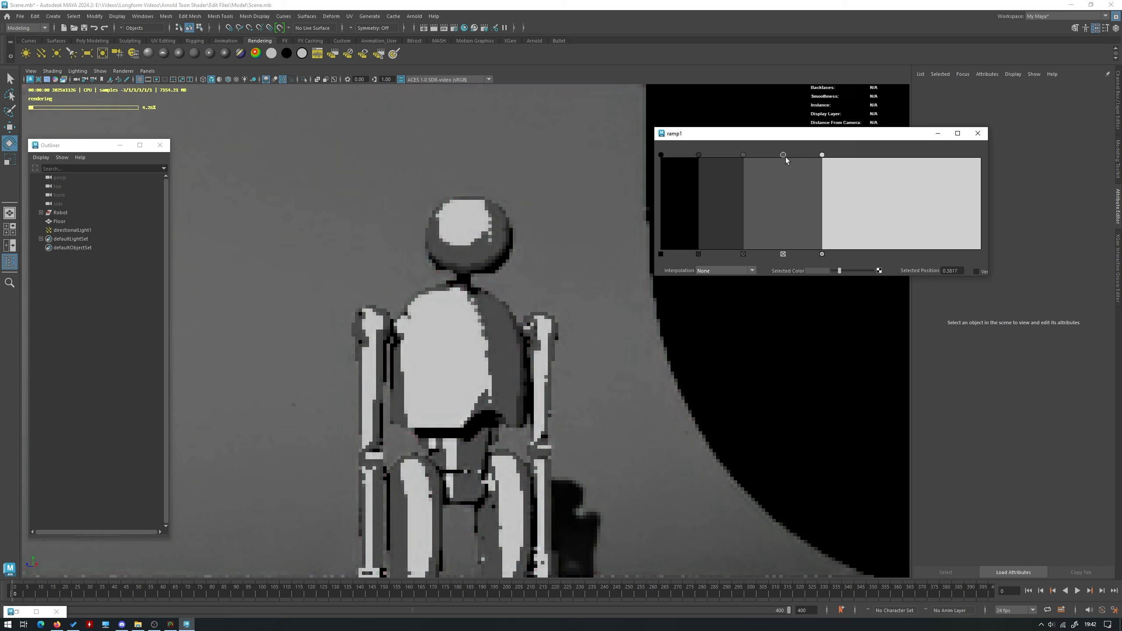
left_click(808, 273)
left_click(811, 316)
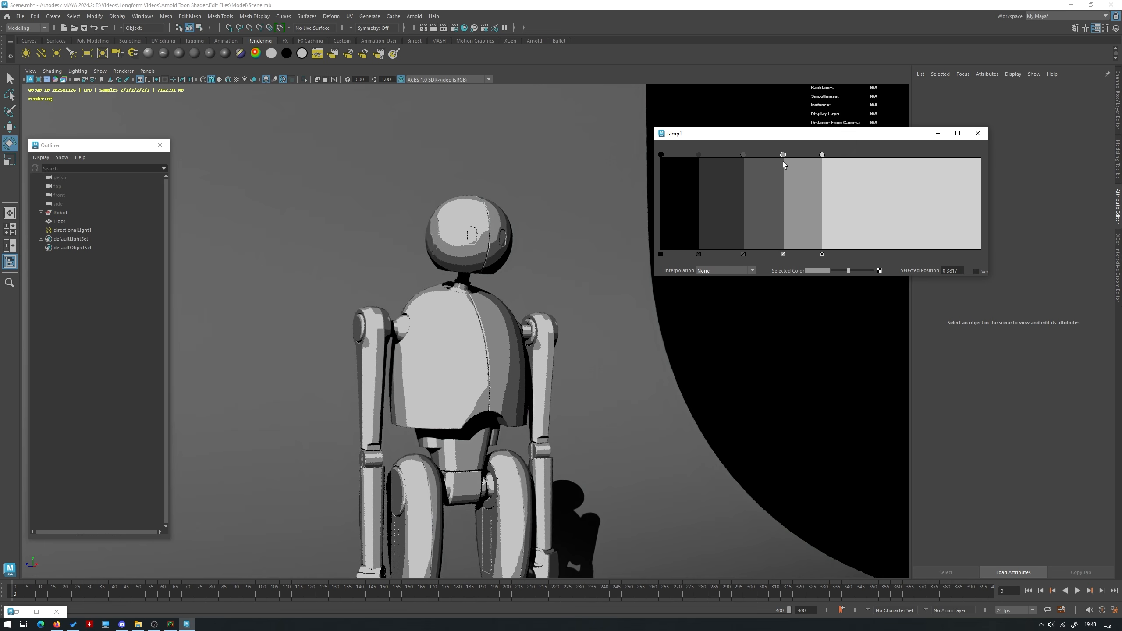
left_click(784, 254)
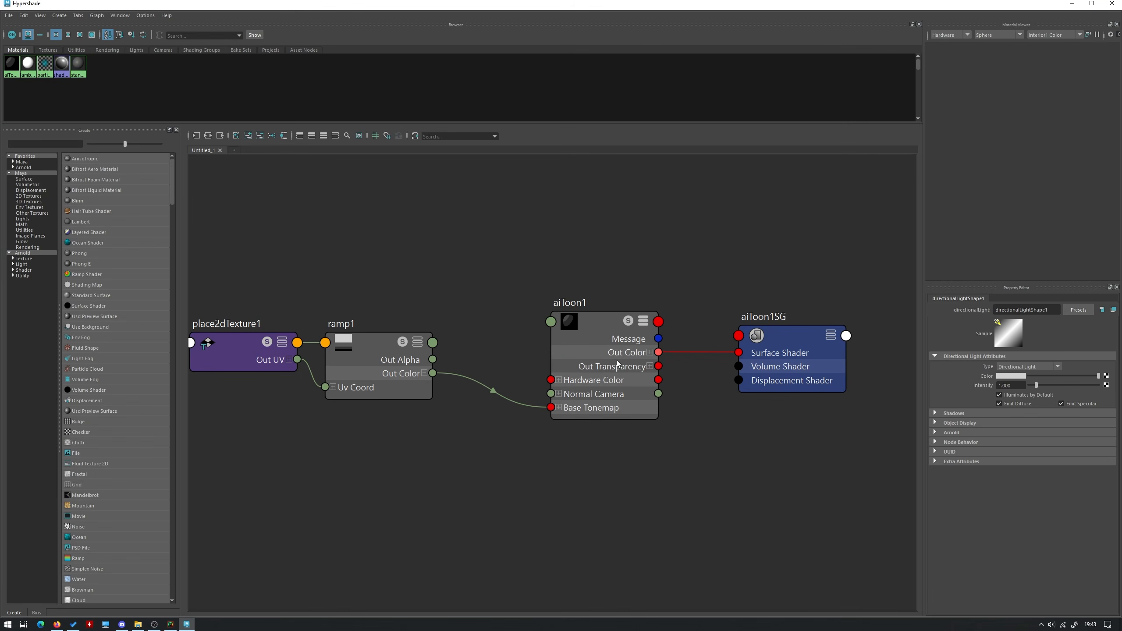
Reopen ramp1's enlarged ramp editor and delete the mid-grey entry between the dark grey and light grey bands
left_click(411, 367)
left_click(1072, 4)
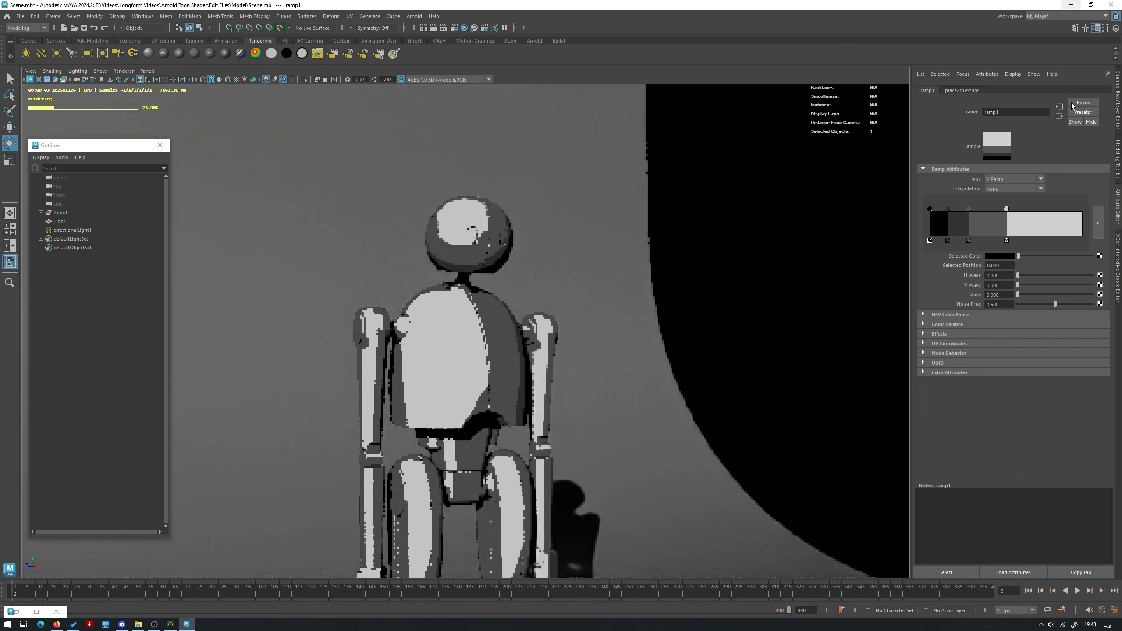
left_click(1098, 223)
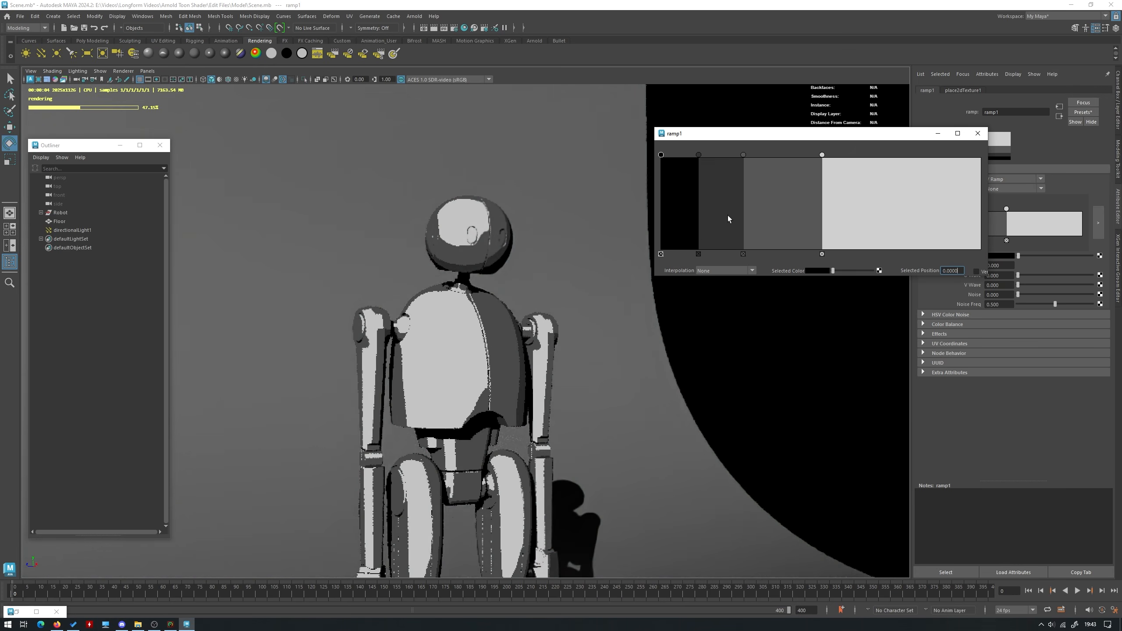
left_click(743, 254)
Move ramp1's dark grey entry to position 0.25 and close the enlarged ramp editor
left_click(1098, 226)
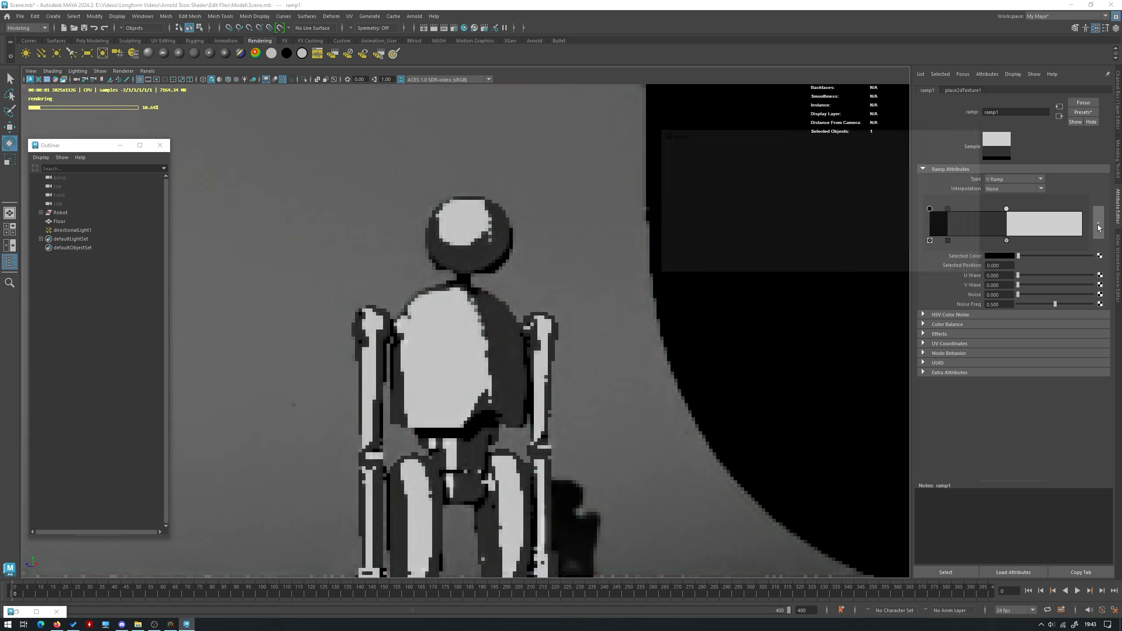
left_click_drag(699, 154, 745, 152)
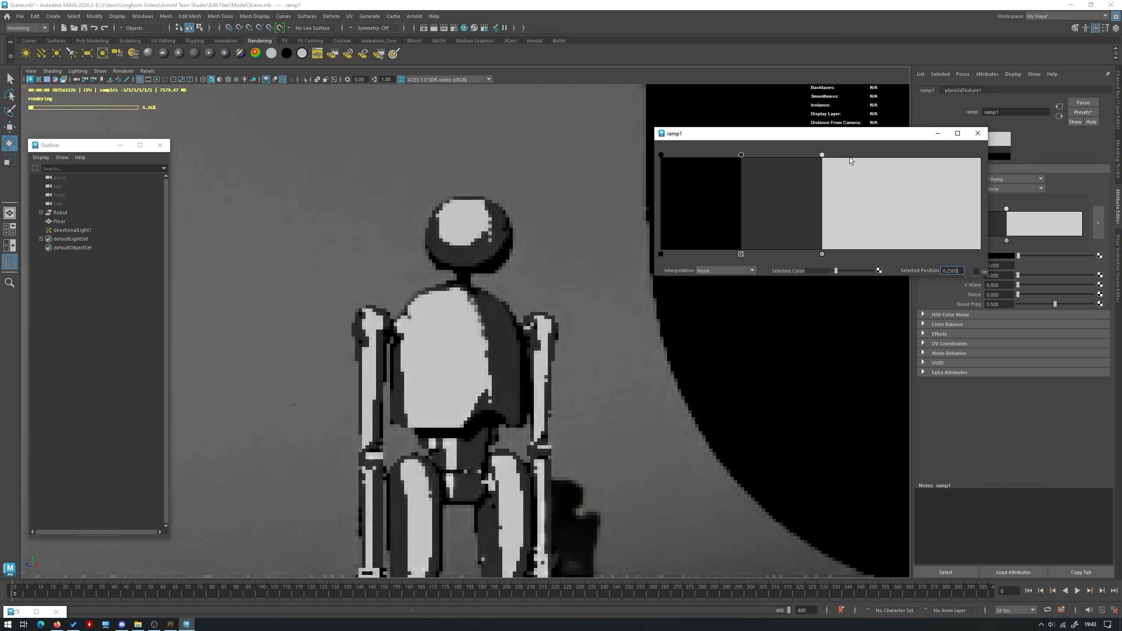
left_click(972, 133)
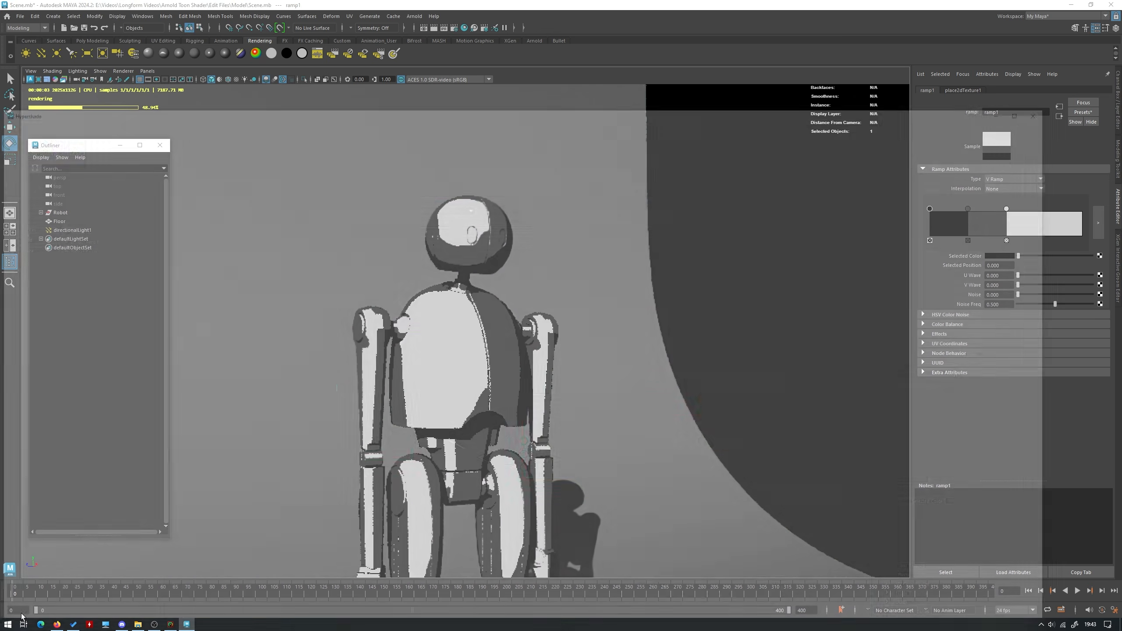
Select the aiToon1 material and set its base color to a saturated blue, starting from the cyan swatch
left_click(37, 612)
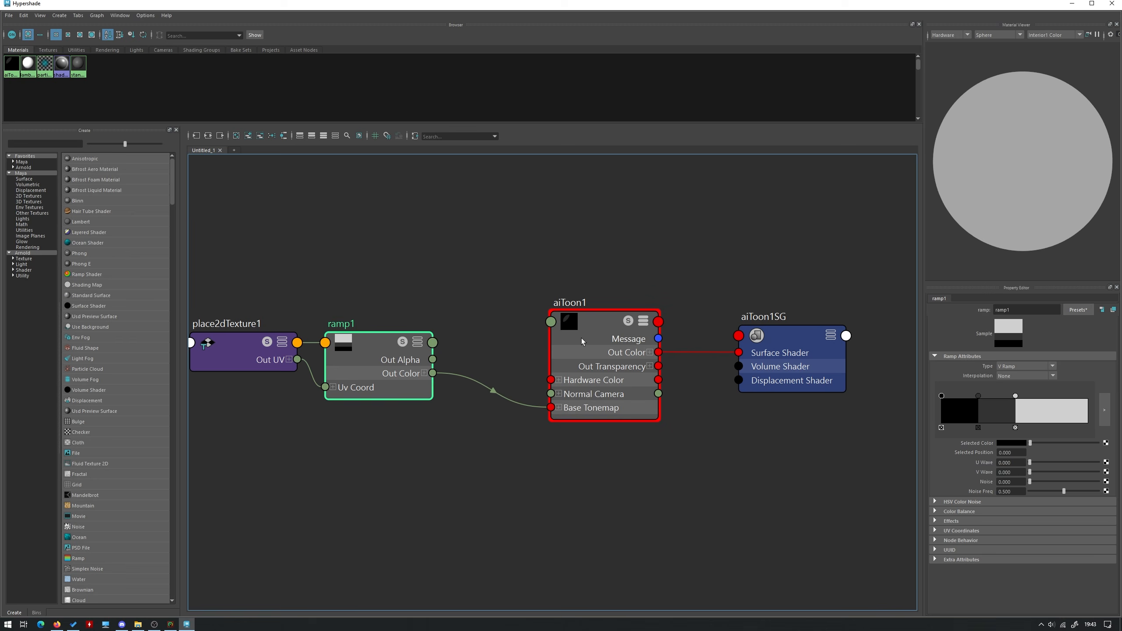
left_click(591, 335)
left_click(1071, 3)
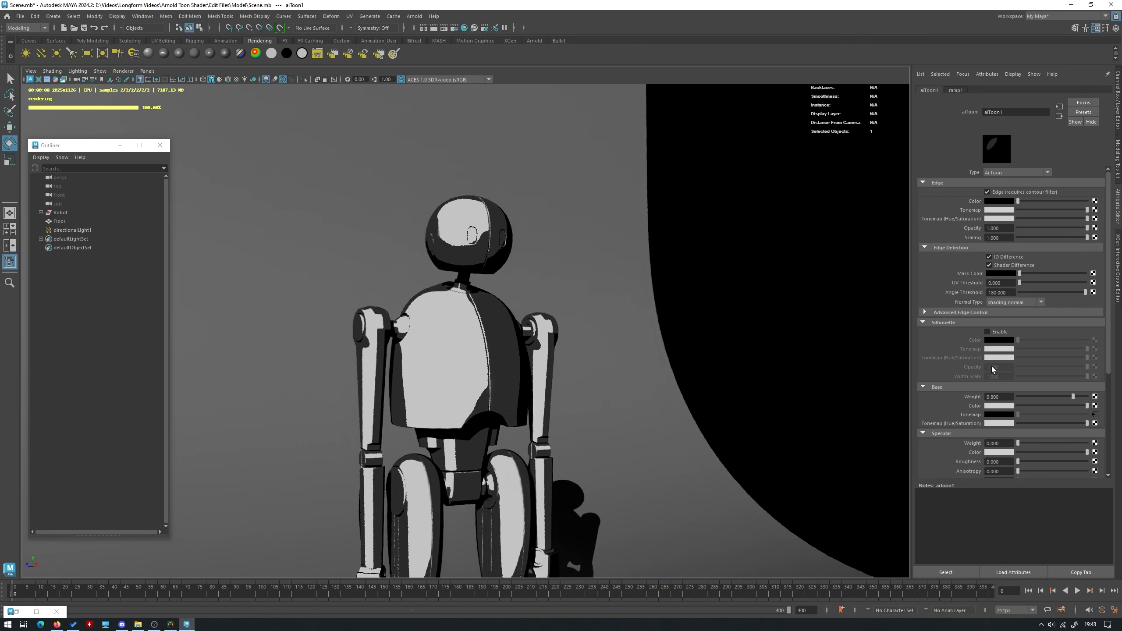
left_click(999, 406)
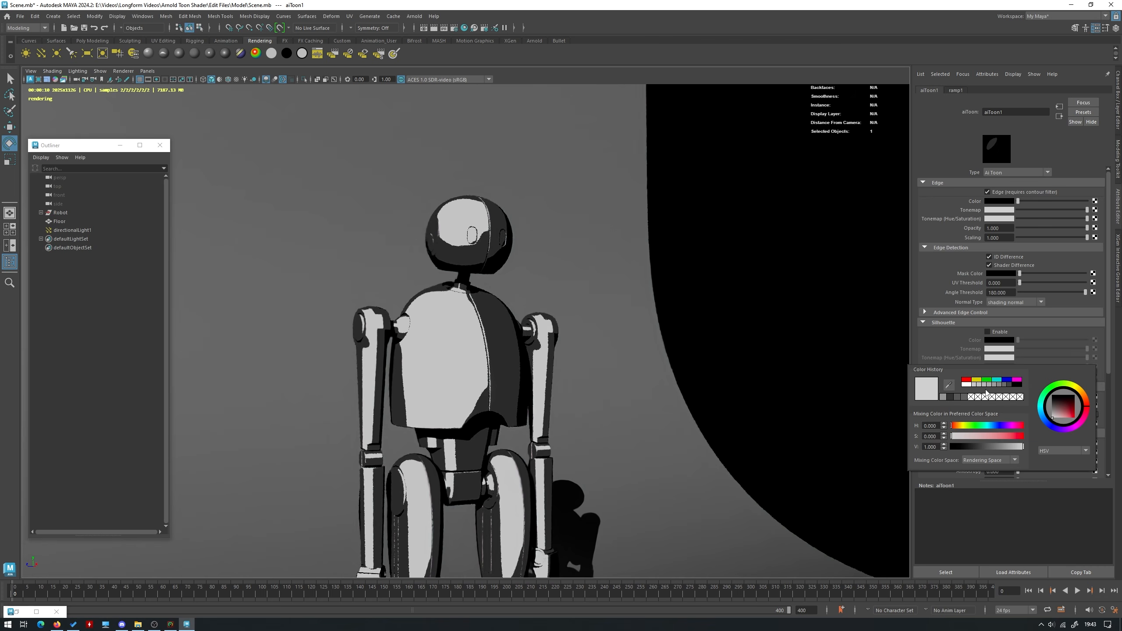
left_click(1001, 379)
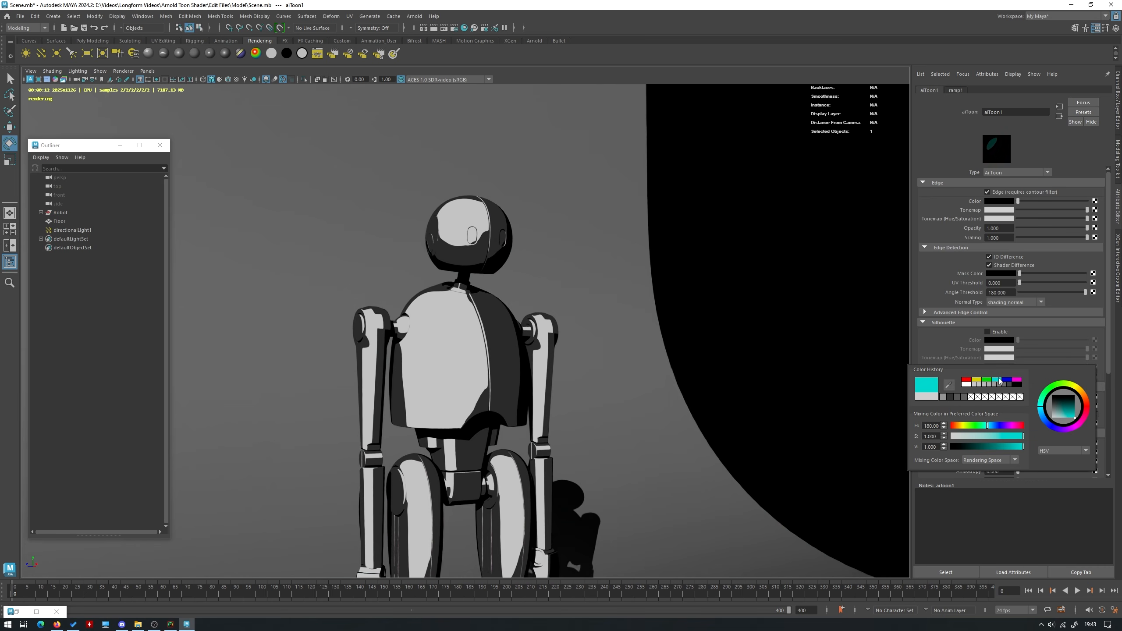
left_click(1045, 420)
left_click_drag(1051, 422, 1051, 423)
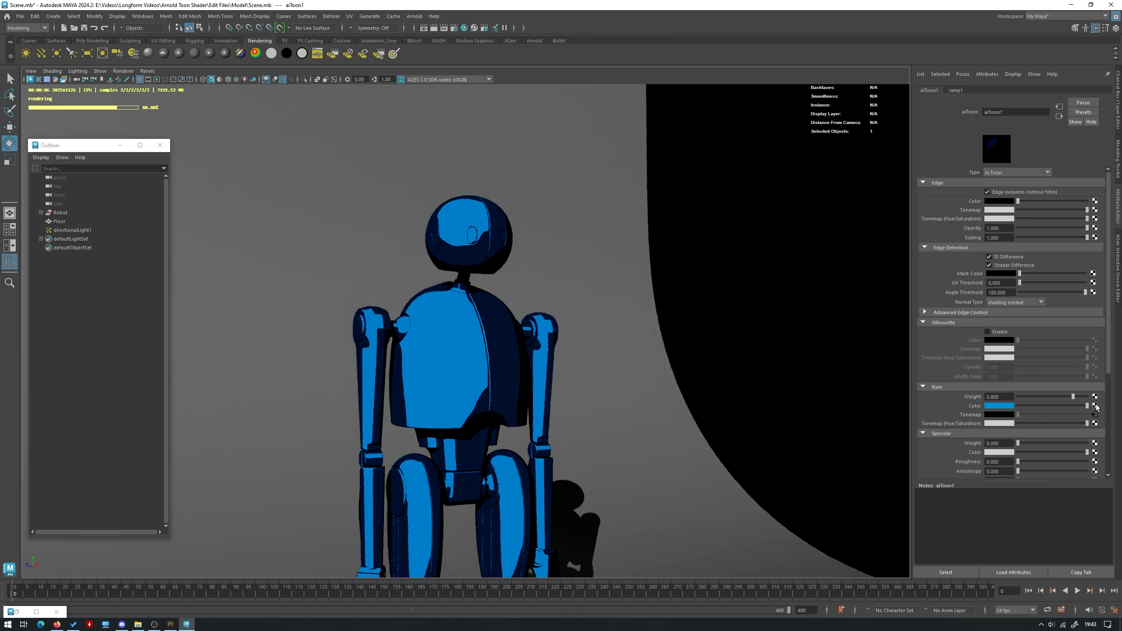
Look at the texture node choices for aiToon1's base color without assigning one, and shift the color to a lighter, cyan-leaning blue
left_click(1095, 405)
left_click(531, 213)
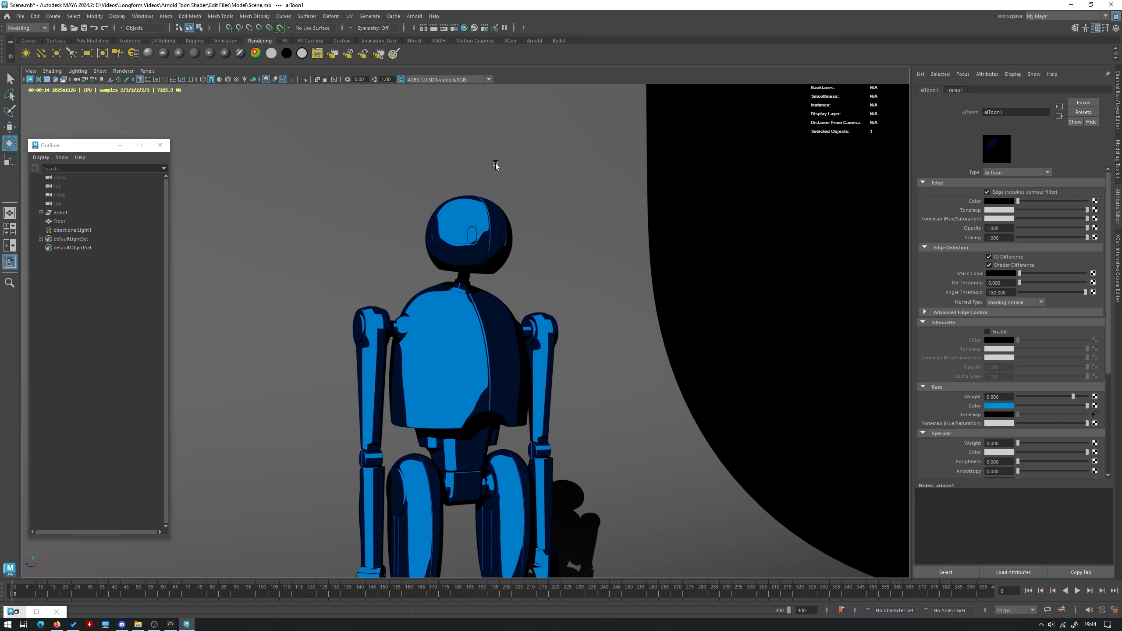
left_click(1001, 407)
left_click(1011, 441)
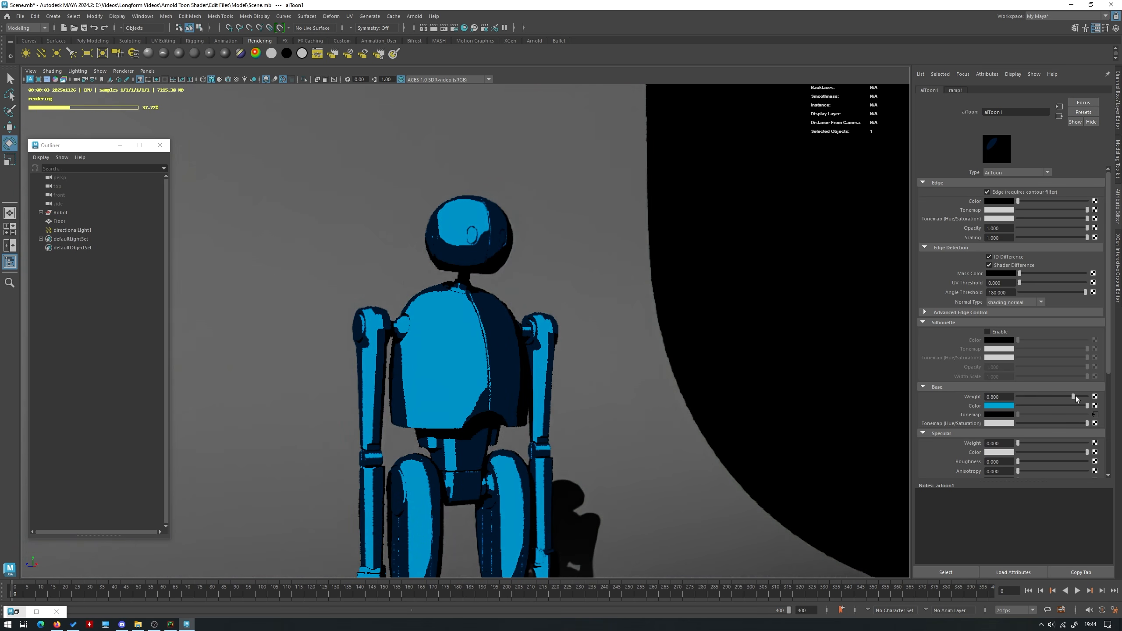
Try a base weight of 1.000 on aiToon1 and undo the change
left_click_drag(1076, 397, 1096, 400)
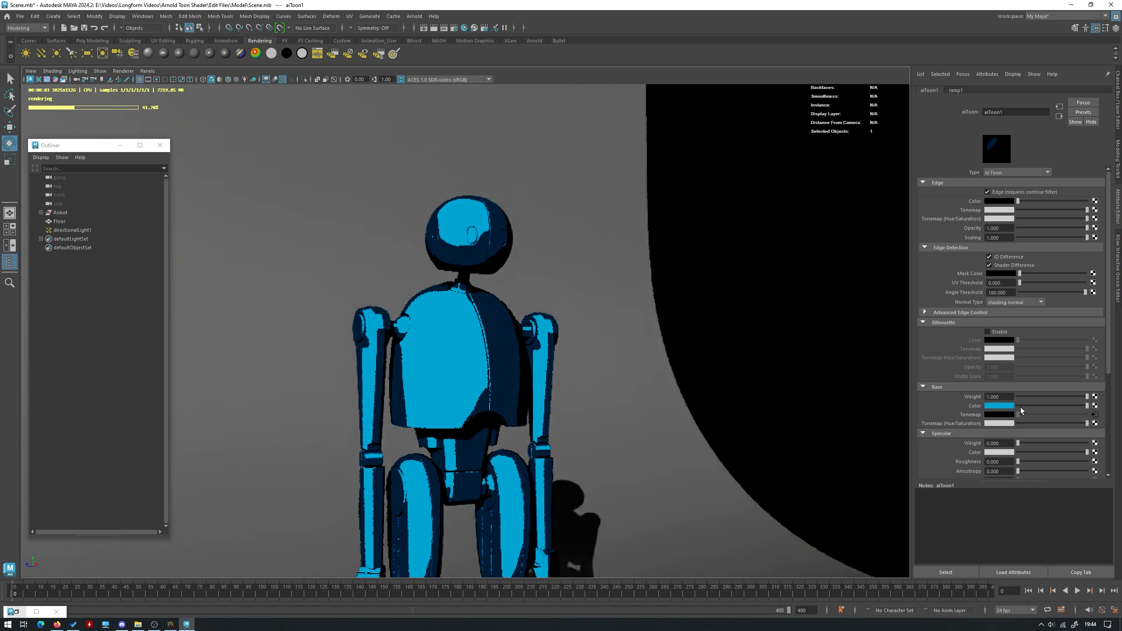
key("ctrl+z")
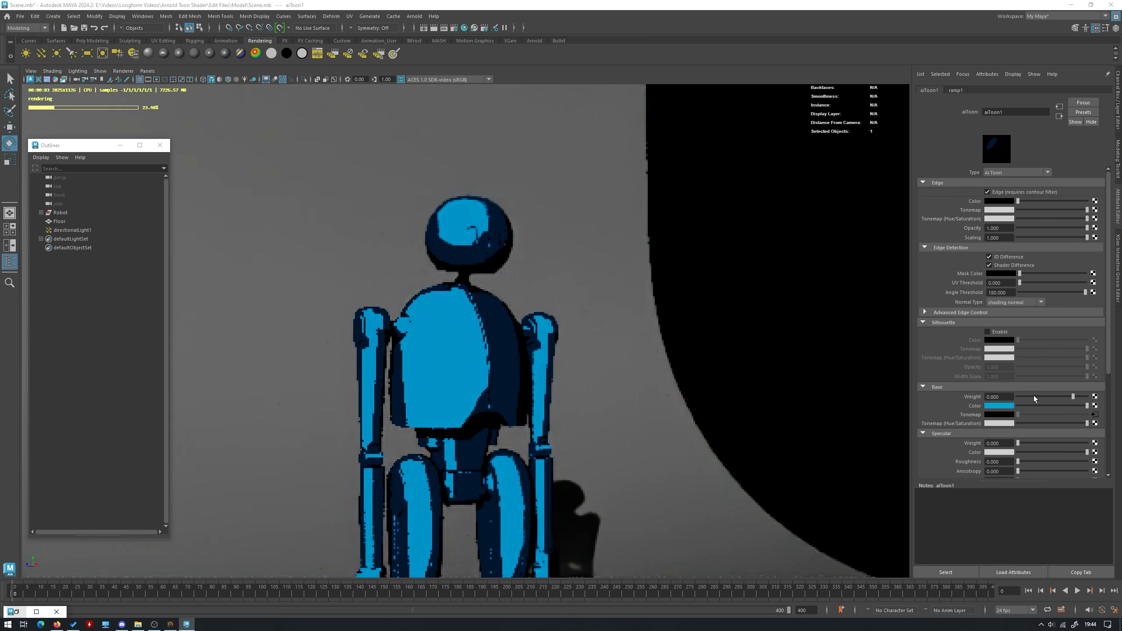
Test aiToon1's specular weight at its full value of 1.000
scroll(1017, 431, "down", 1)
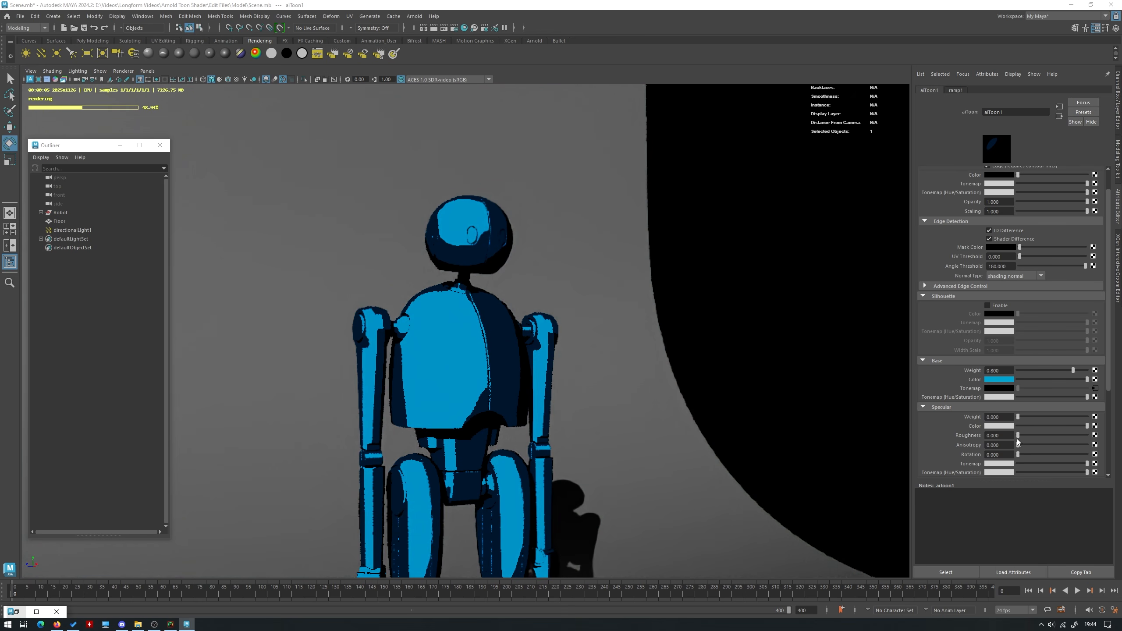
scroll(1018, 427, "down", 1)
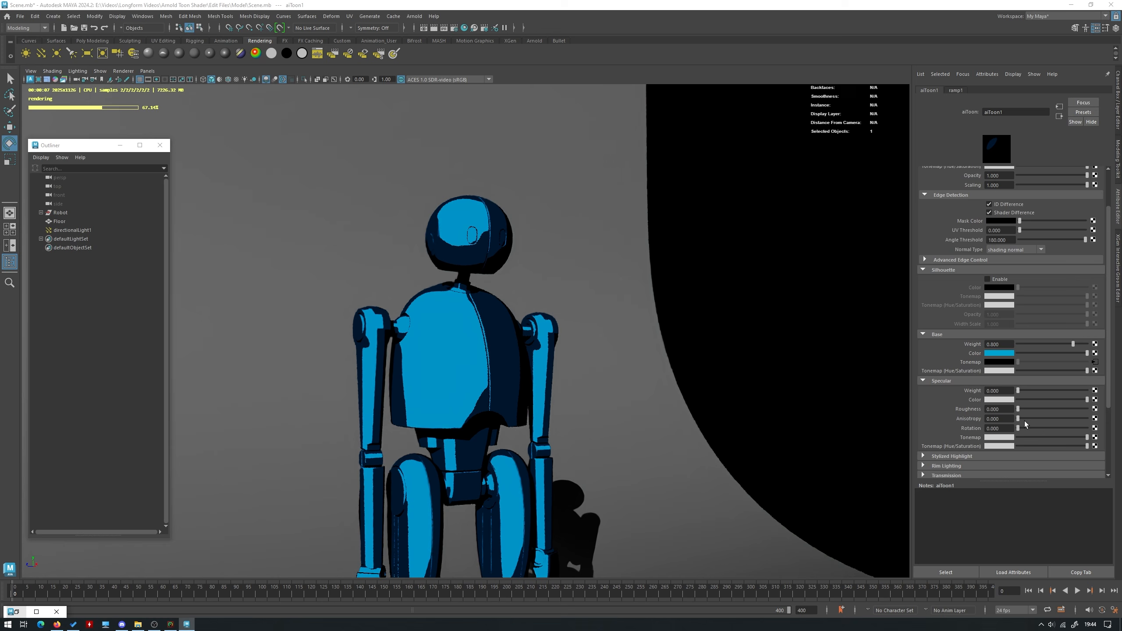
left_click(1007, 383)
left_click(971, 381)
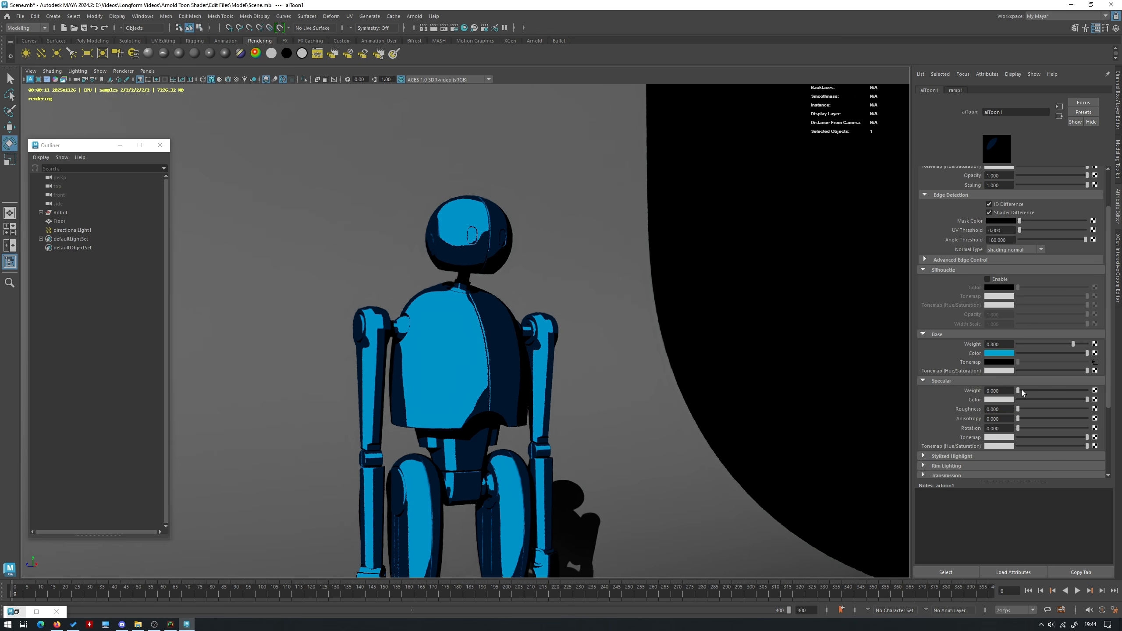
left_click_drag(1019, 390, 1087, 390)
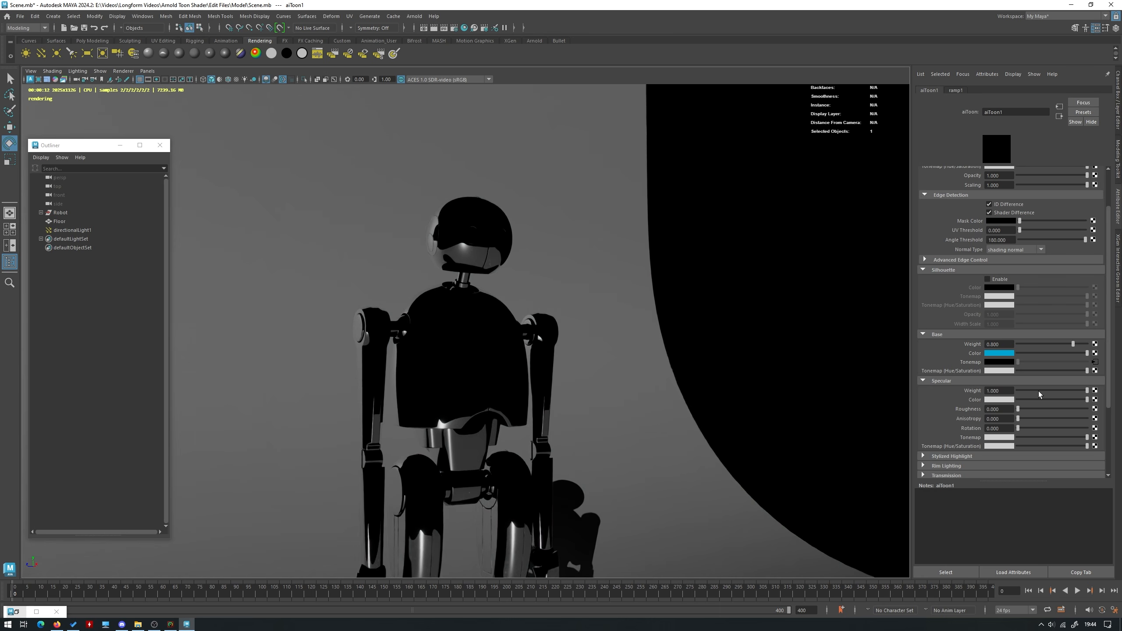
Set aiToon1's specular weight to 0.2 and raise its specular roughness to about 0.404
left_click(1012, 391)
type("0.2")
key("Return")
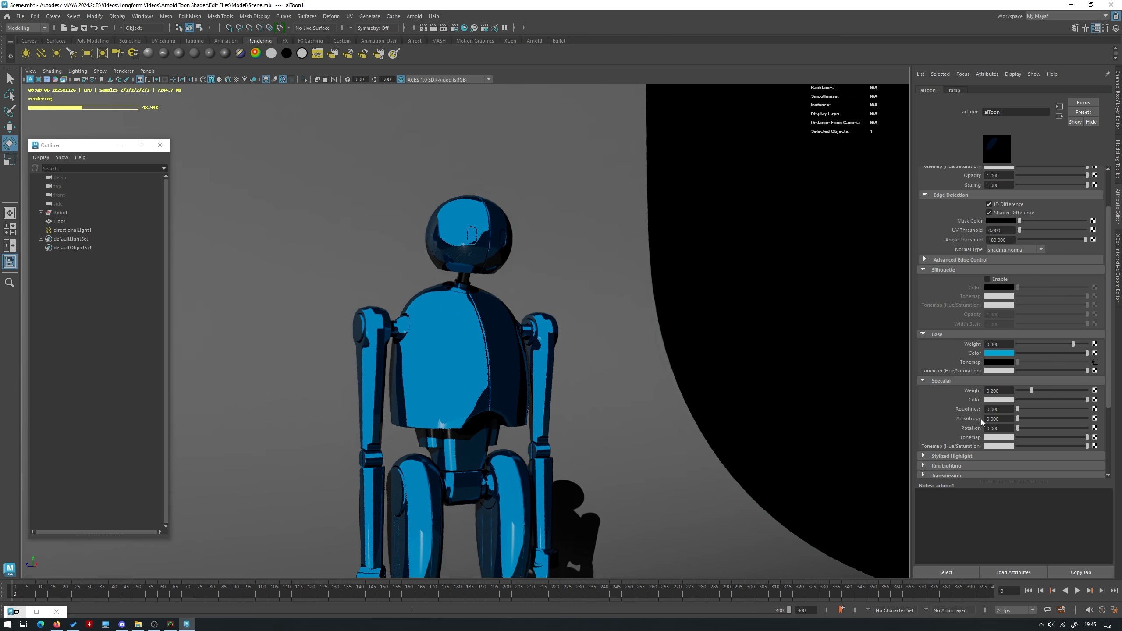
left_click_drag(1026, 408, 1034, 408)
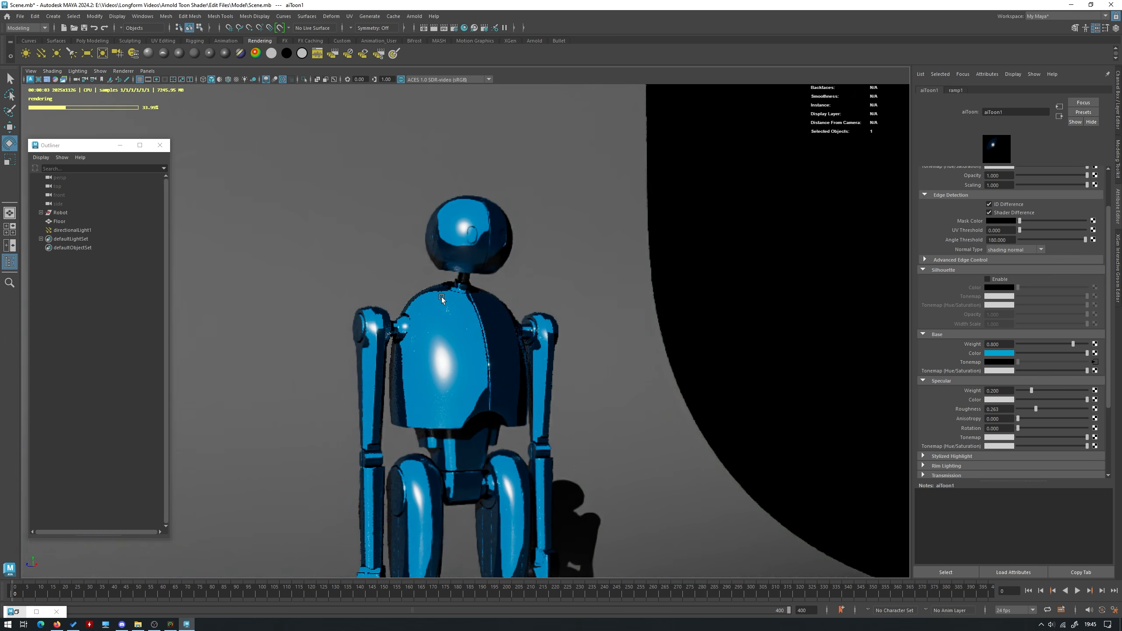
left_click(1045, 410)
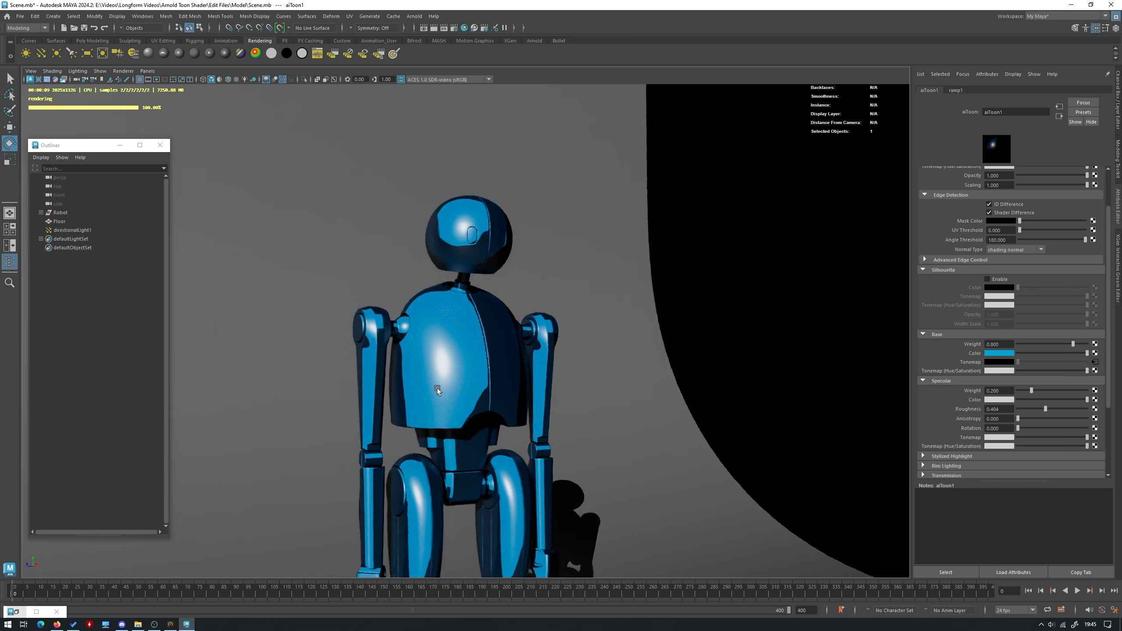
Try duplicating ramp1 in the Hypershade and delete the copy
left_click(21, 613)
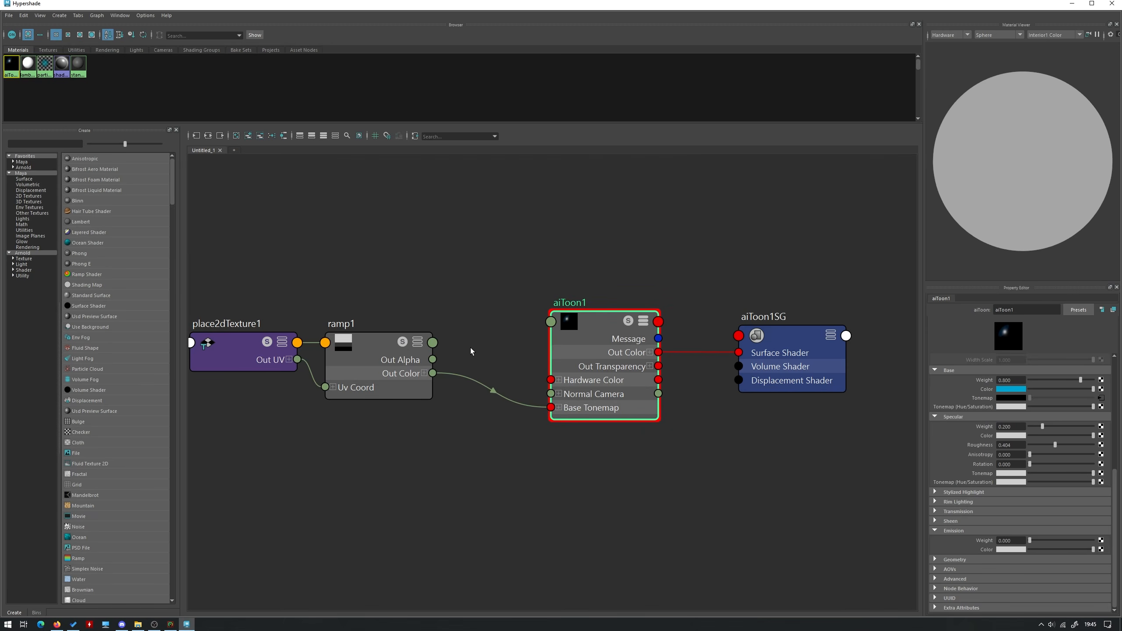
left_click(385, 370)
key("ctrl+d")
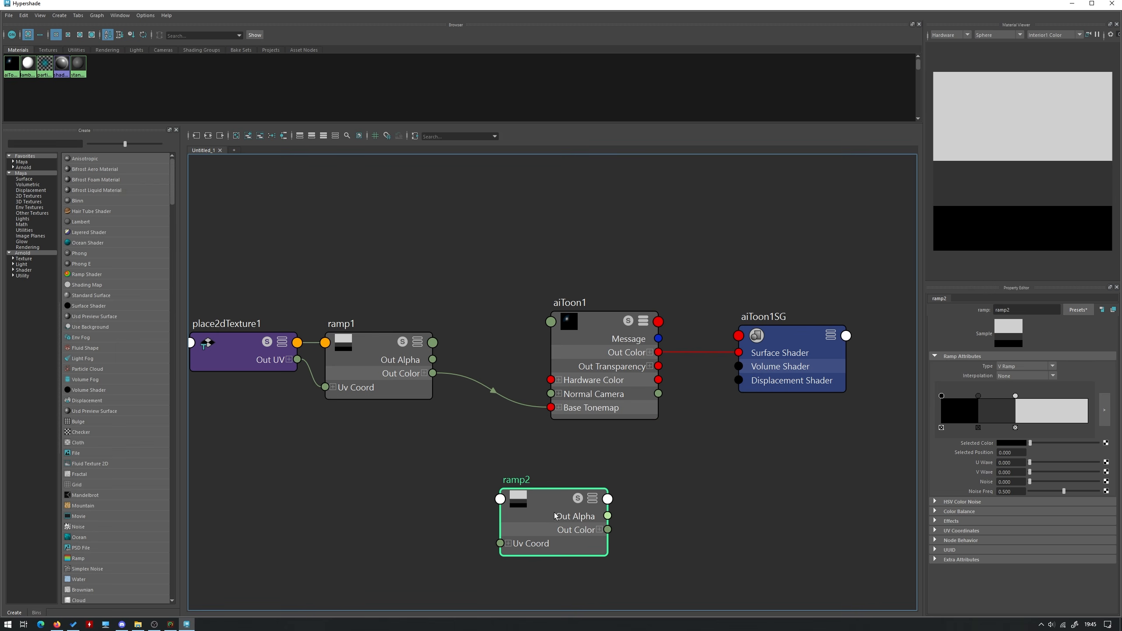
key("Delete")
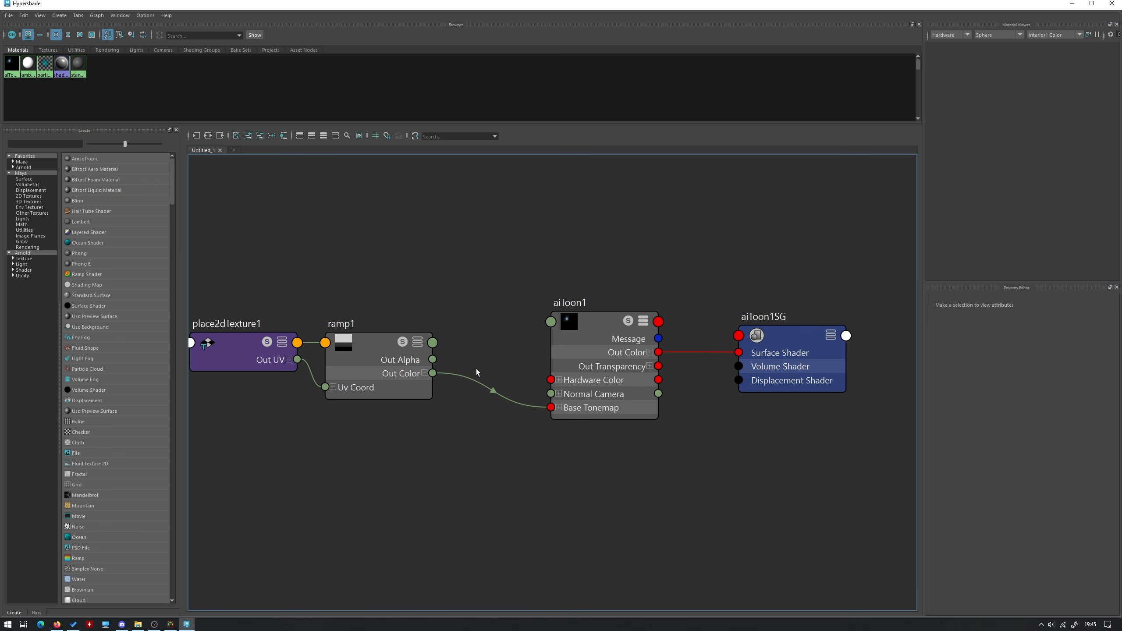
Connect the existing ramp1 to aiToon1's specular tonemap in the Hypershade and return to the rendered view
left_click(599, 369)
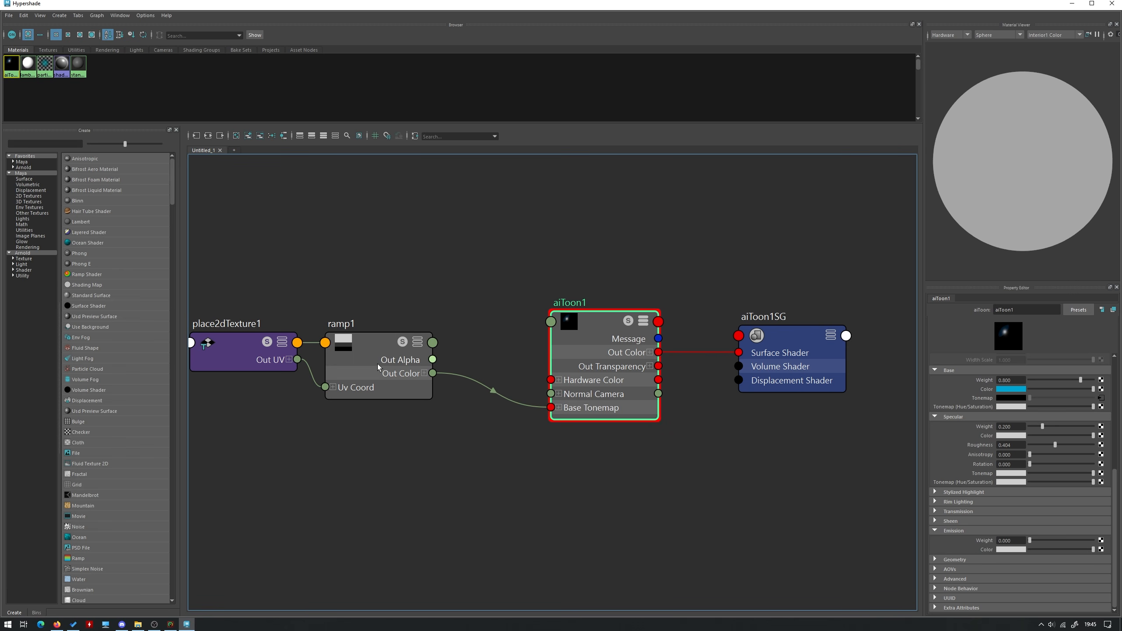
middle_click_drag(374, 345, 984, 473)
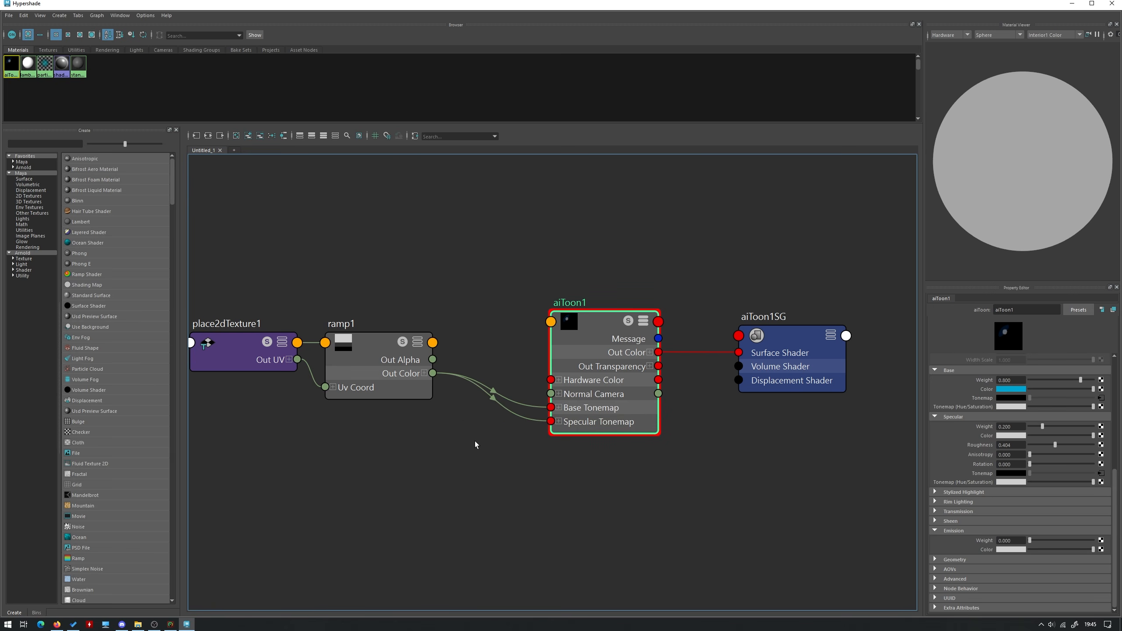
left_click(1071, 3)
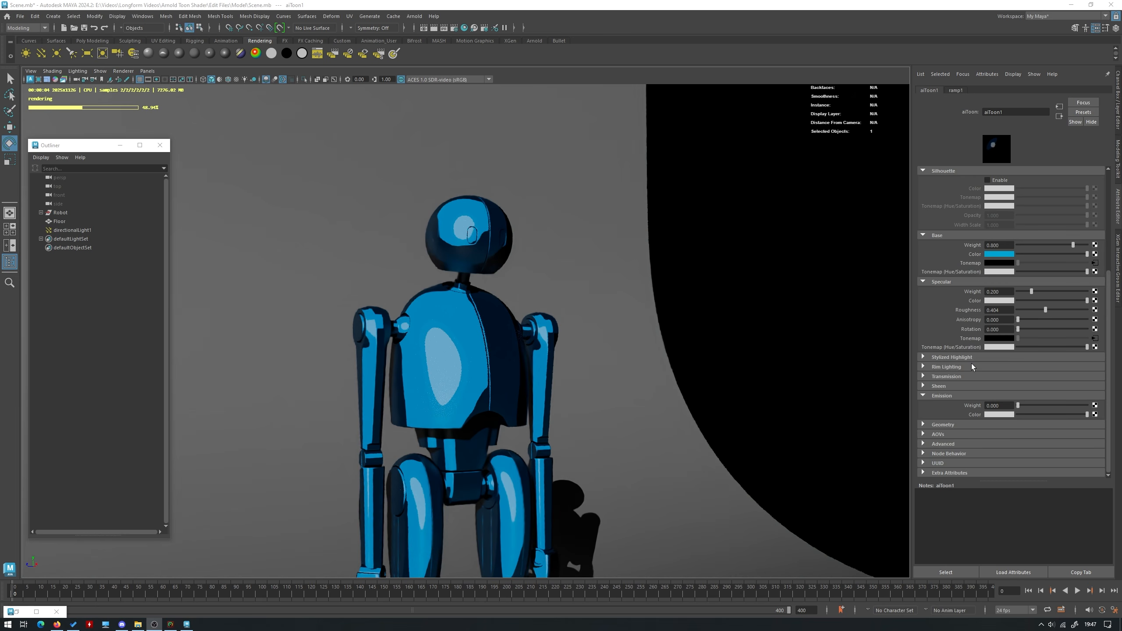
Raise aiToon1's rim lighting color to white and assign directionalLight1 as the rim light
left_click(929, 367)
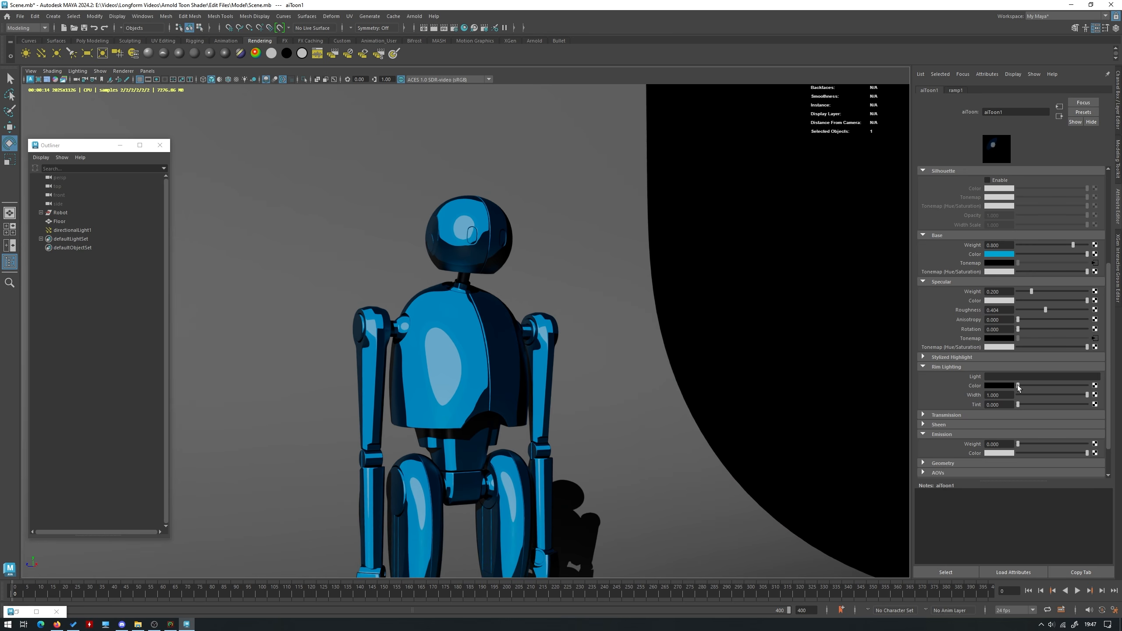
left_click_drag(1018, 387, 1088, 387)
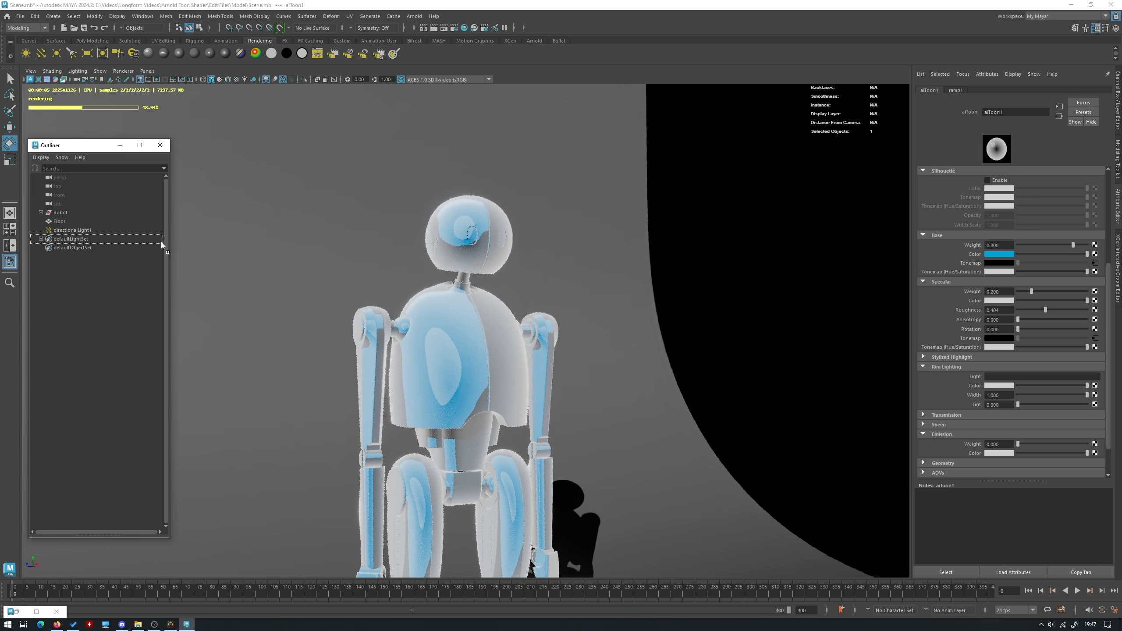
middle_click_drag(1005, 381, 1006, 376)
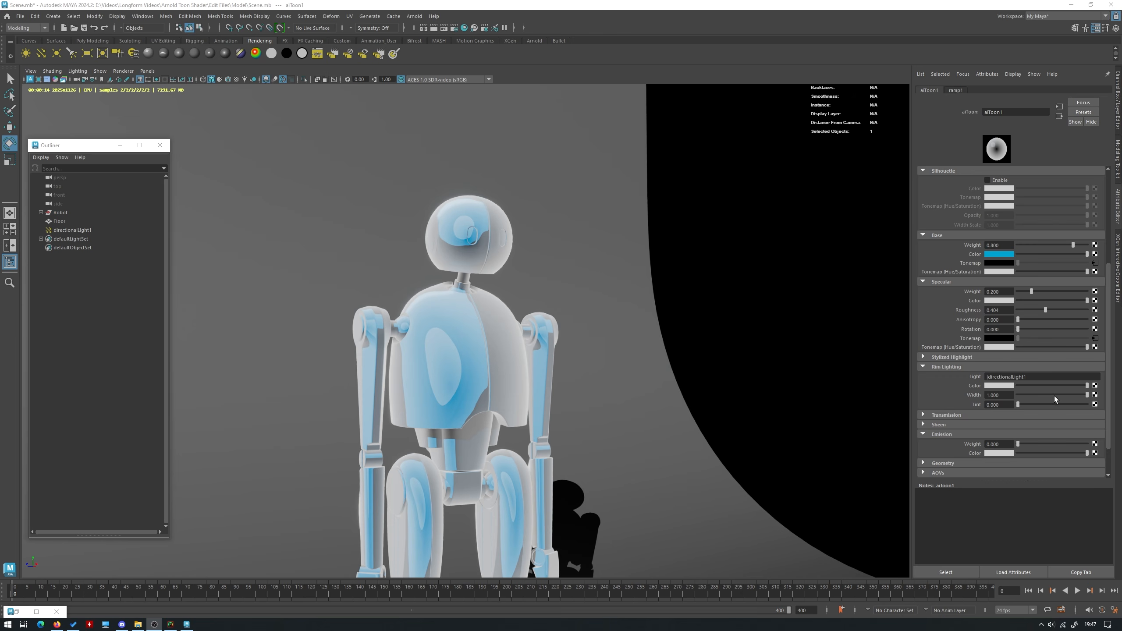
Narrow aiToon1's rim lighting width to about 0.173, and turn the rim color back down to black
left_click_drag(1066, 395, 1029, 395)
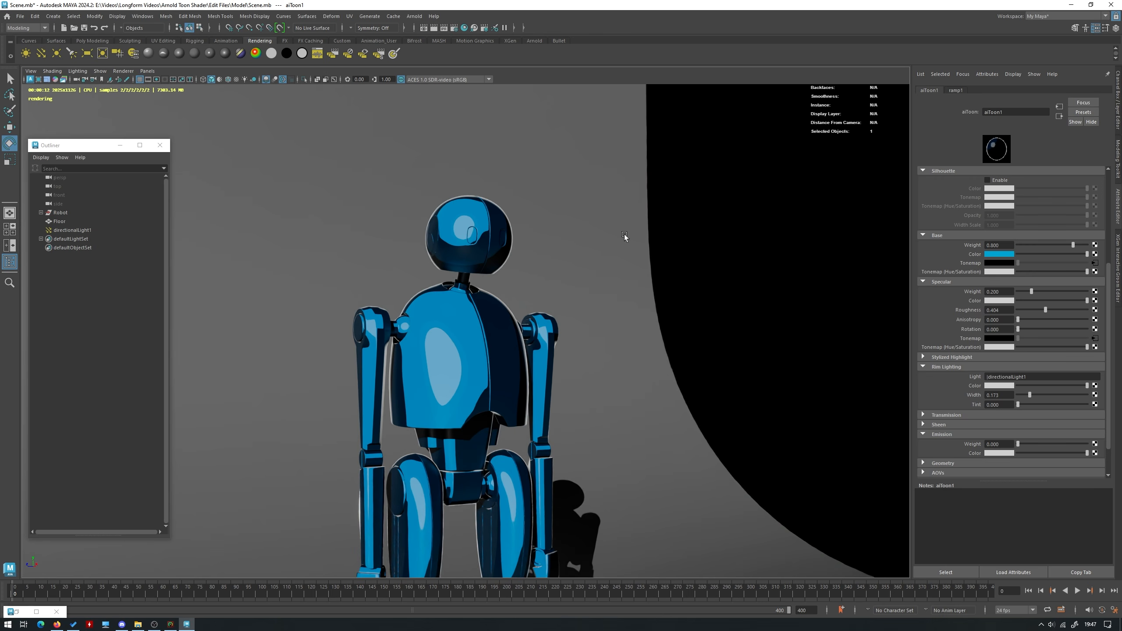
left_click_drag(1042, 387, 801, 381)
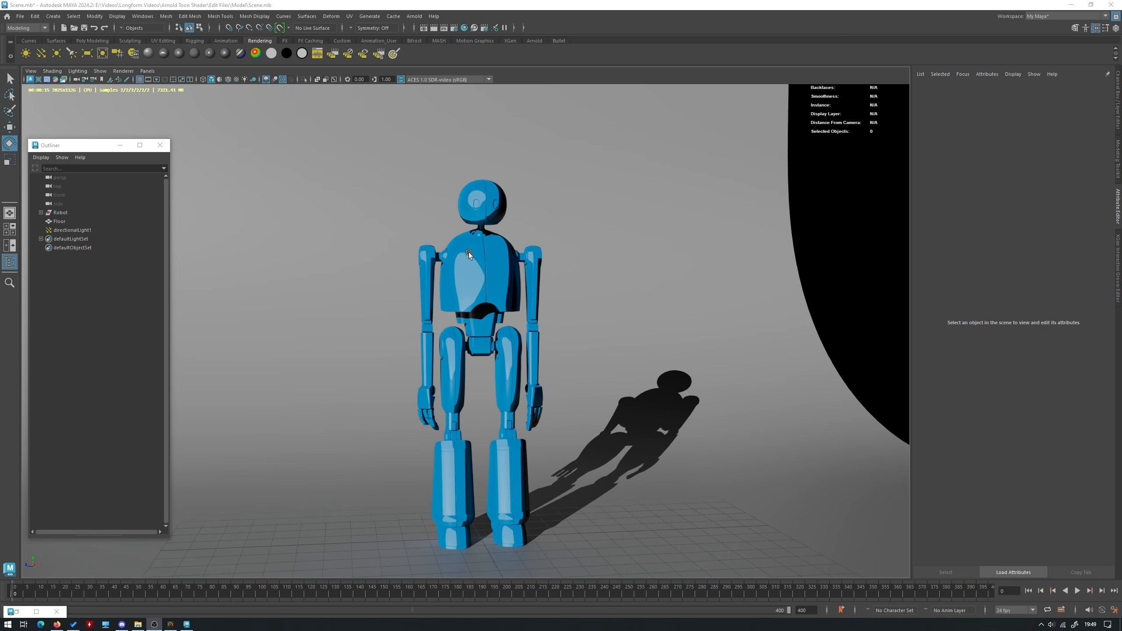
Change the Arnold render filter type to contour in the render settings so the toon edges can render
left_click(454, 27)
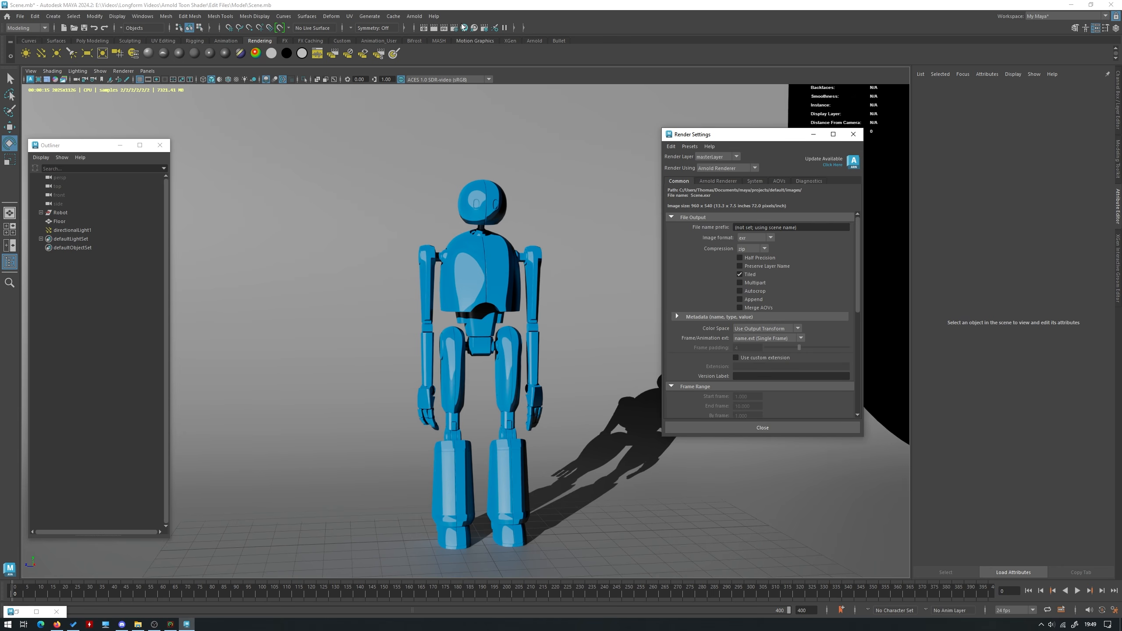
left_click(725, 181)
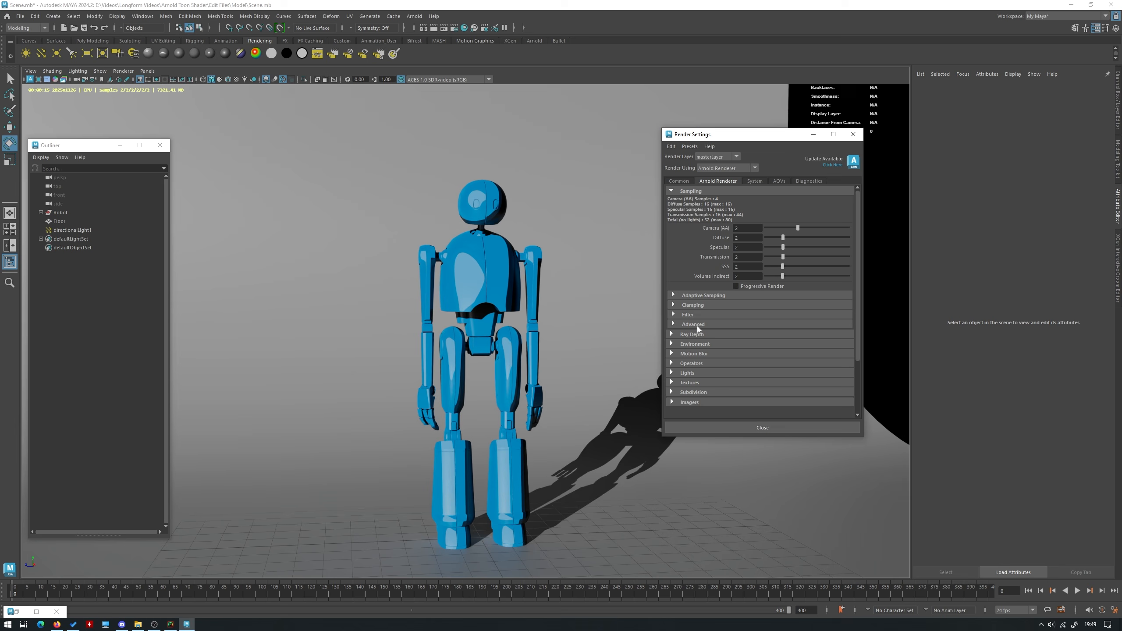
left_click(694, 315)
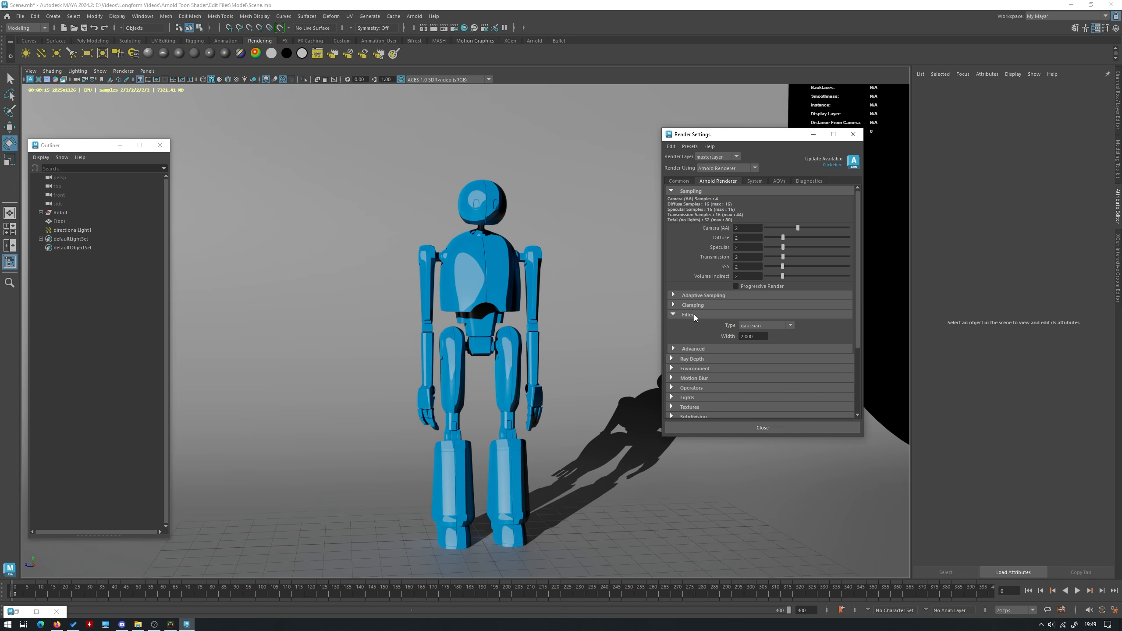
left_click(767, 326)
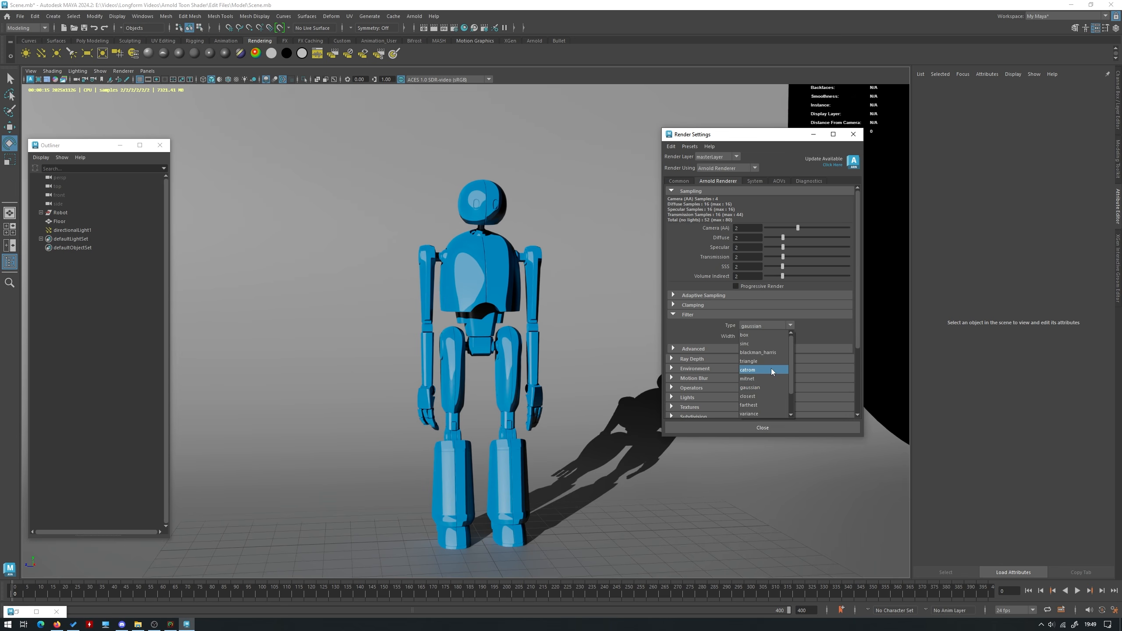
scroll(770, 369, "down", 1)
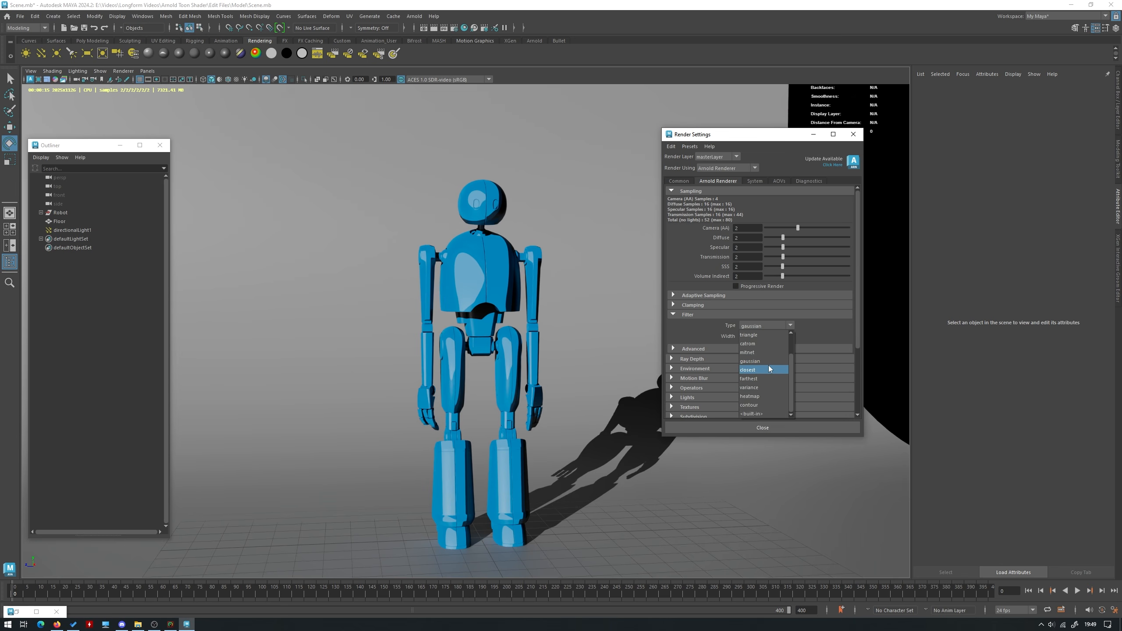
left_click(765, 406)
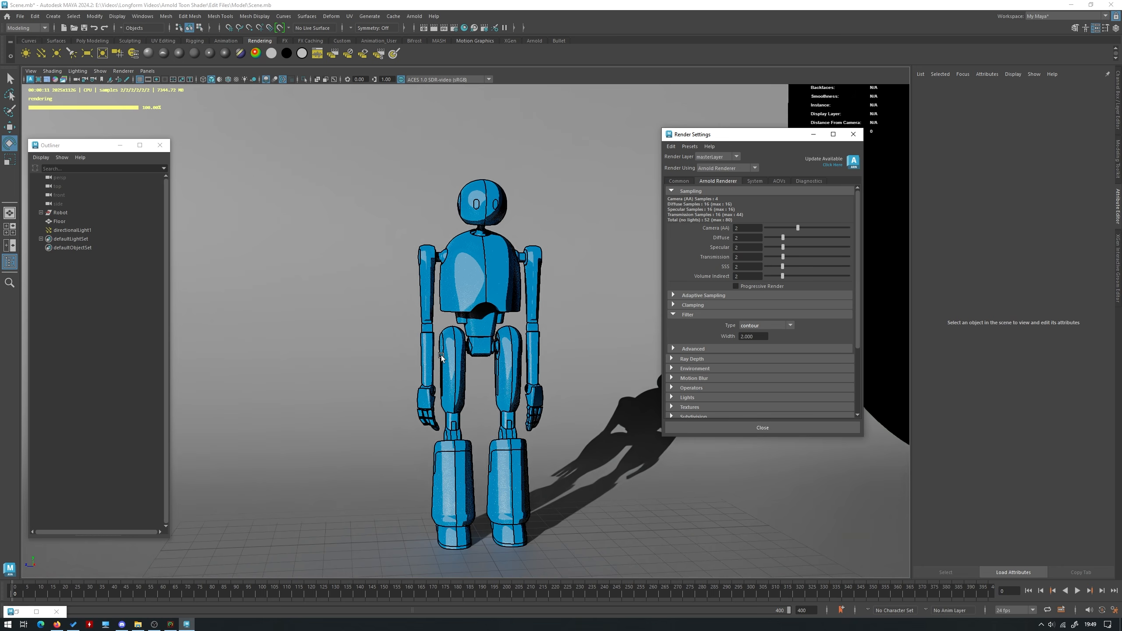
Check the render device selection in the Arnold system settings and close the render settings
left_click(755, 178)
left_click(780, 181)
left_click(758, 181)
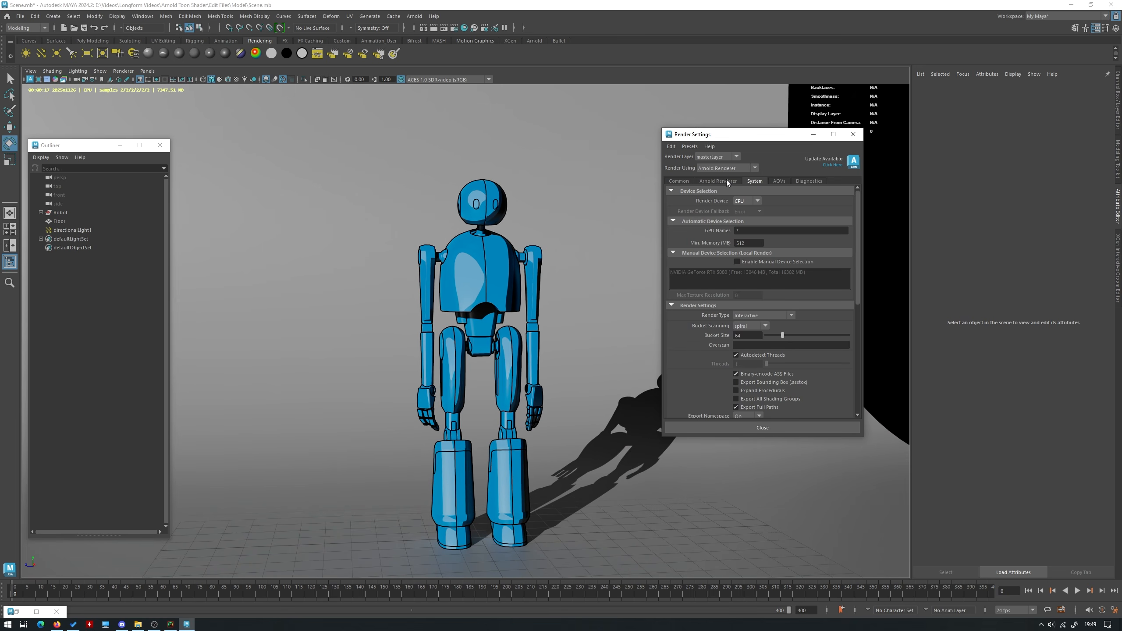
left_click(750, 201)
left_click(756, 202)
left_click(729, 180)
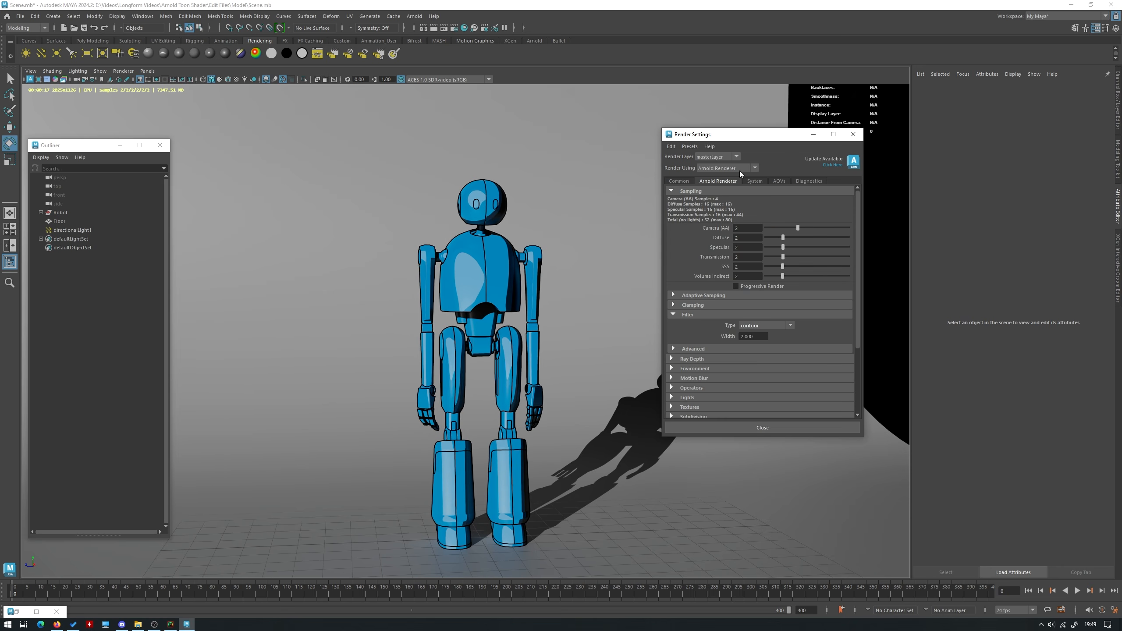
left_click(853, 134)
Try an edge detection angle threshold of 45 on the robot's aiToon1 material and settle on 25
left_click(495, 505)
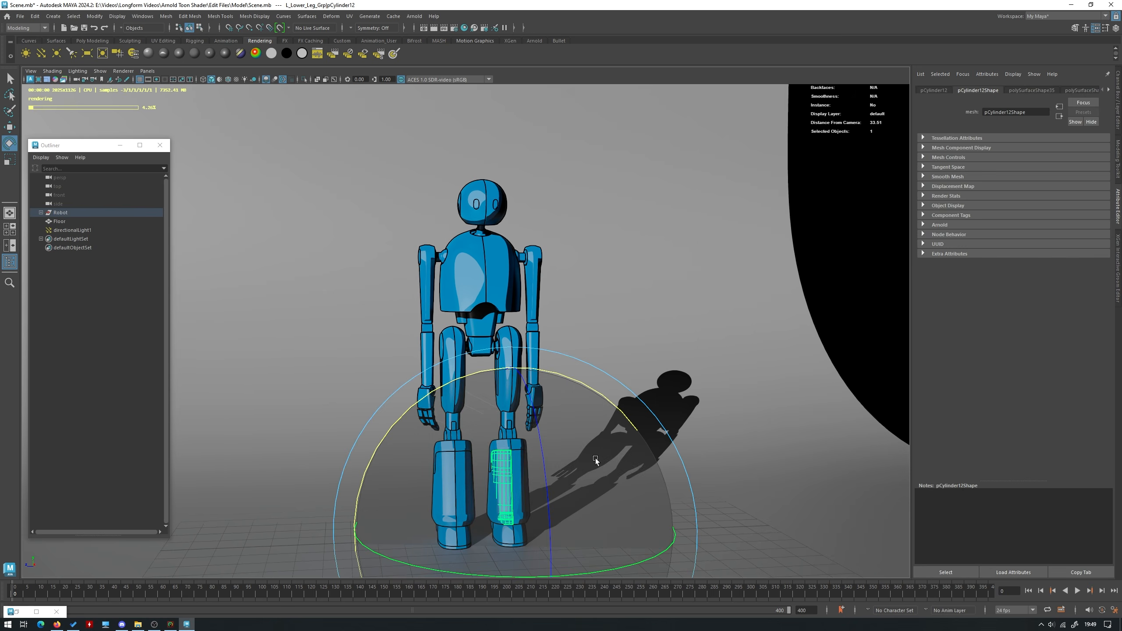
left_click(1109, 91)
left_click(1109, 90)
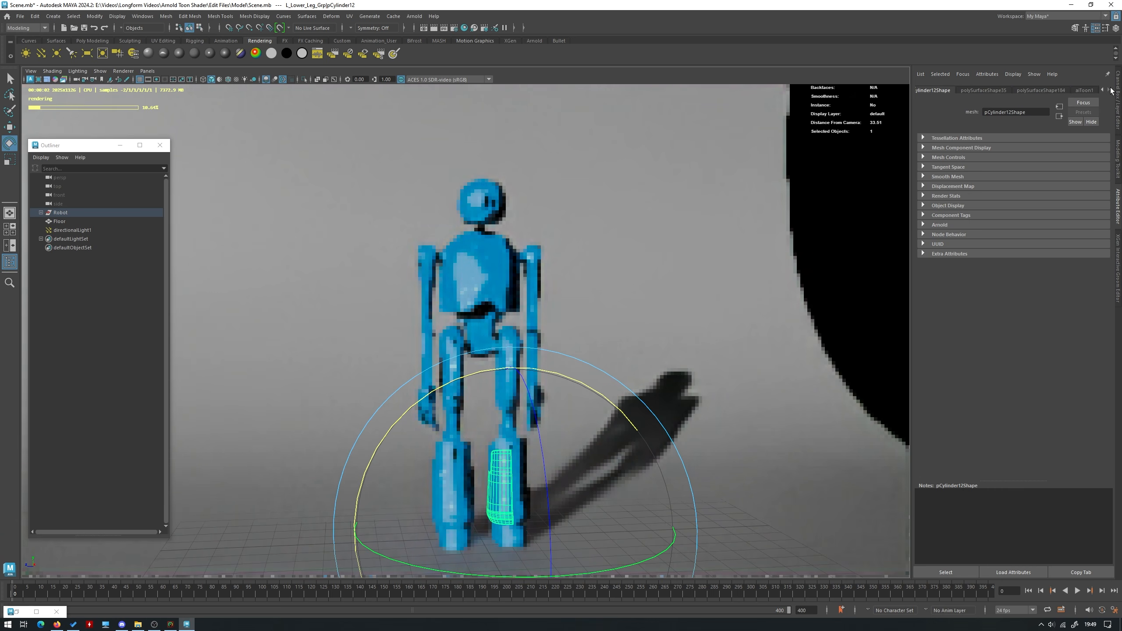
left_click(1091, 92)
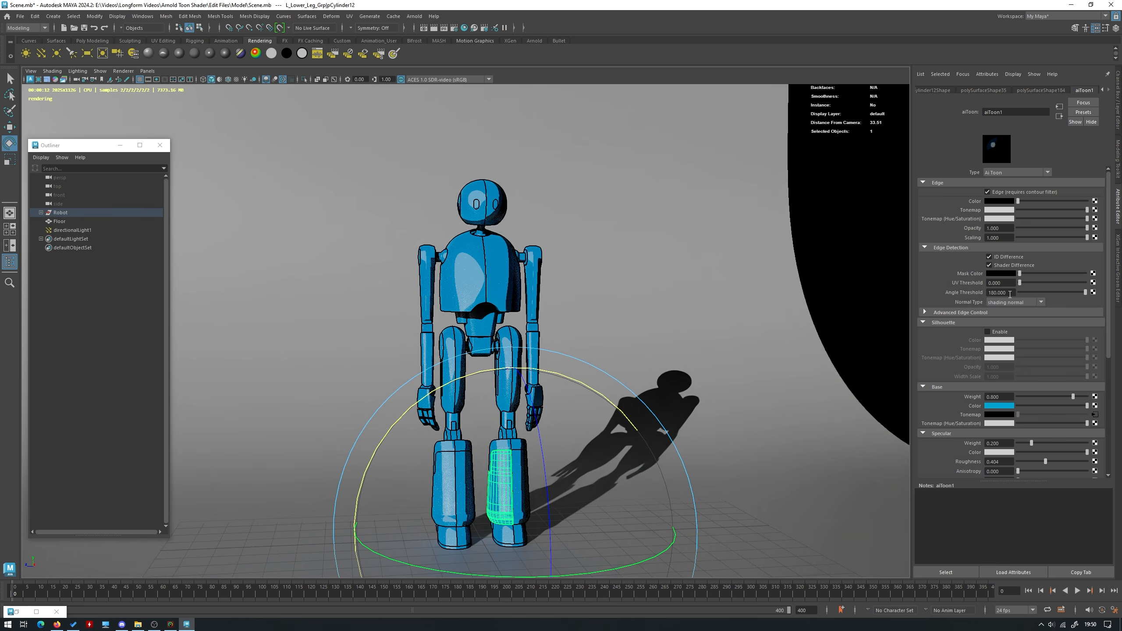
left_click(1009, 293)
type("45")
key("Return")
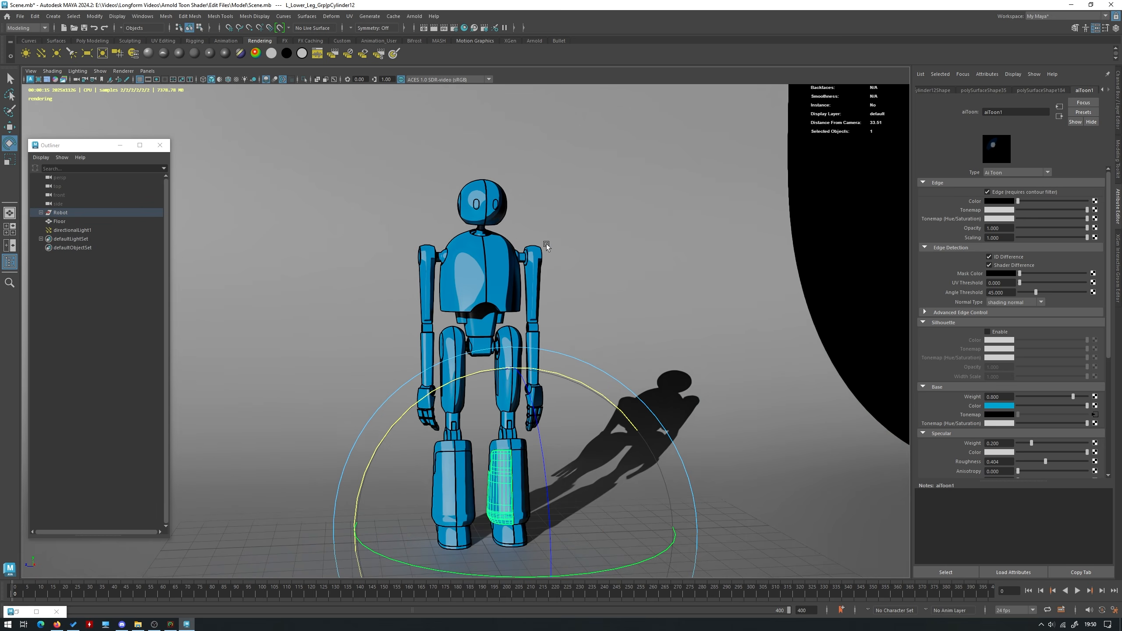
left_click(1000, 292)
type("25")
key("Return")
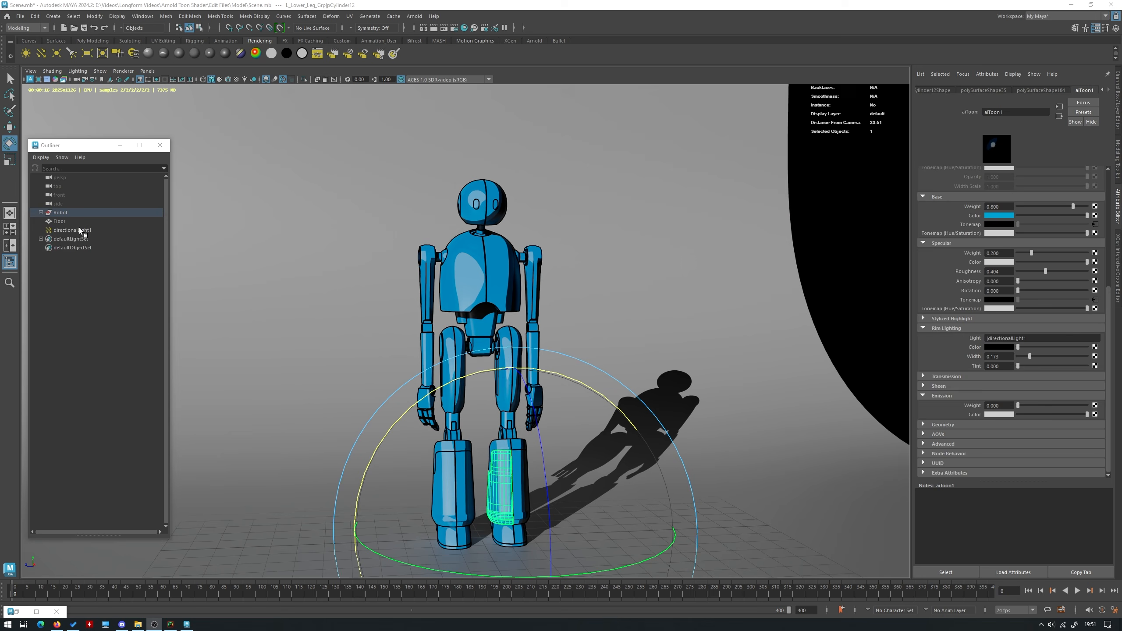
Select a lower leg part of the robot and open aiToon1's base tonemap ramp in the enlarged ramp editor
left_click(80, 231)
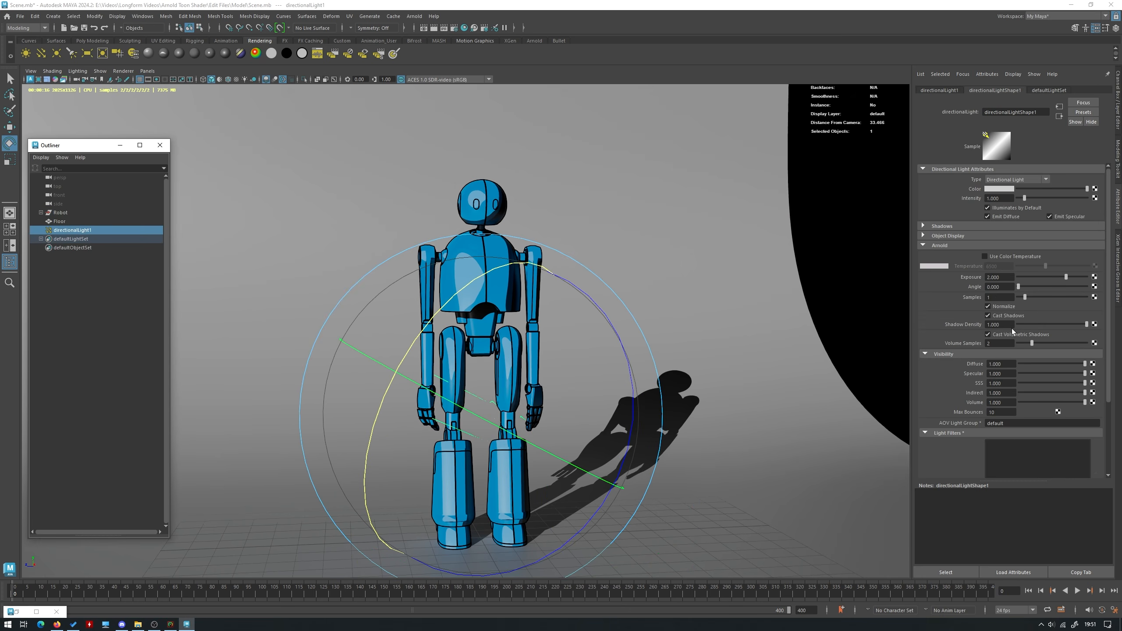
key("q")
left_click(513, 503)
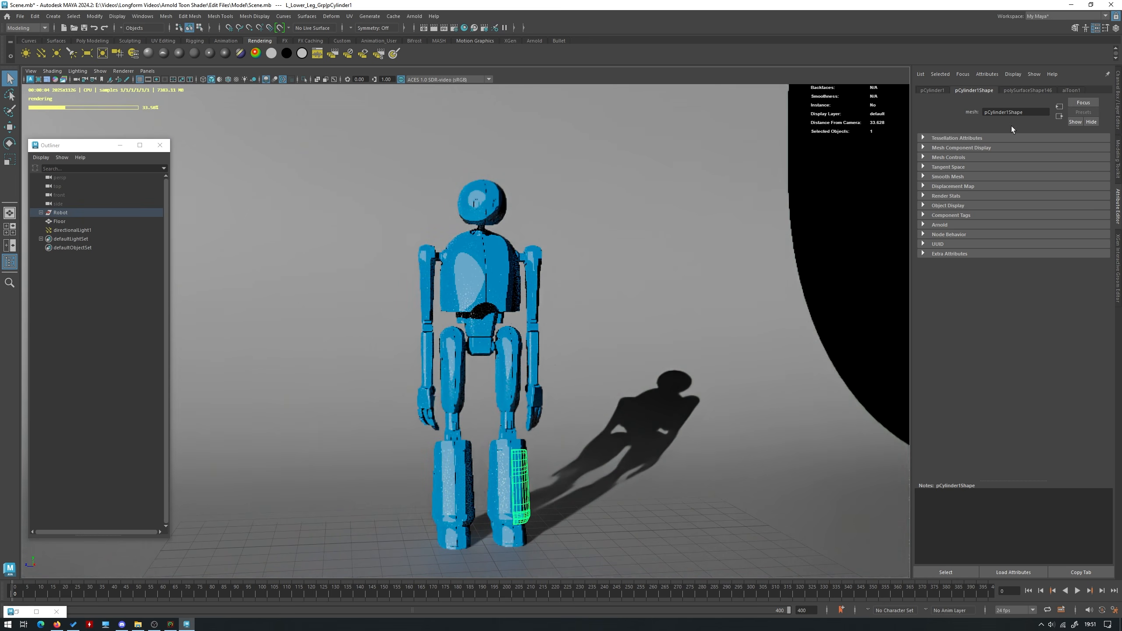
left_click(1071, 90)
scroll(1057, 256, "up", 5)
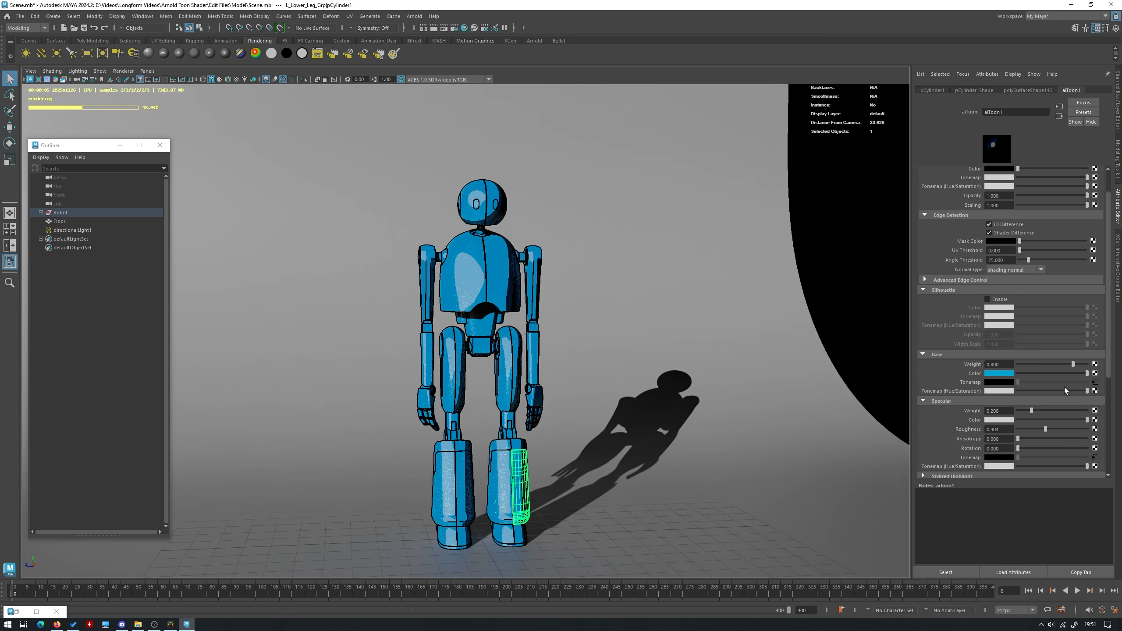
left_click(1095, 382)
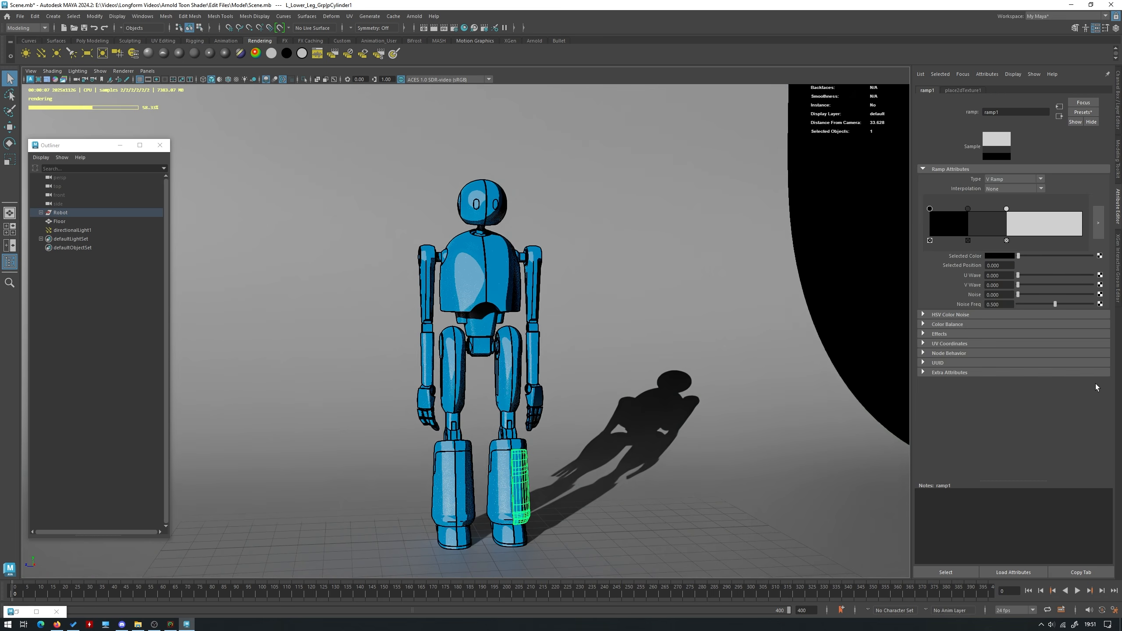
left_click(1099, 222)
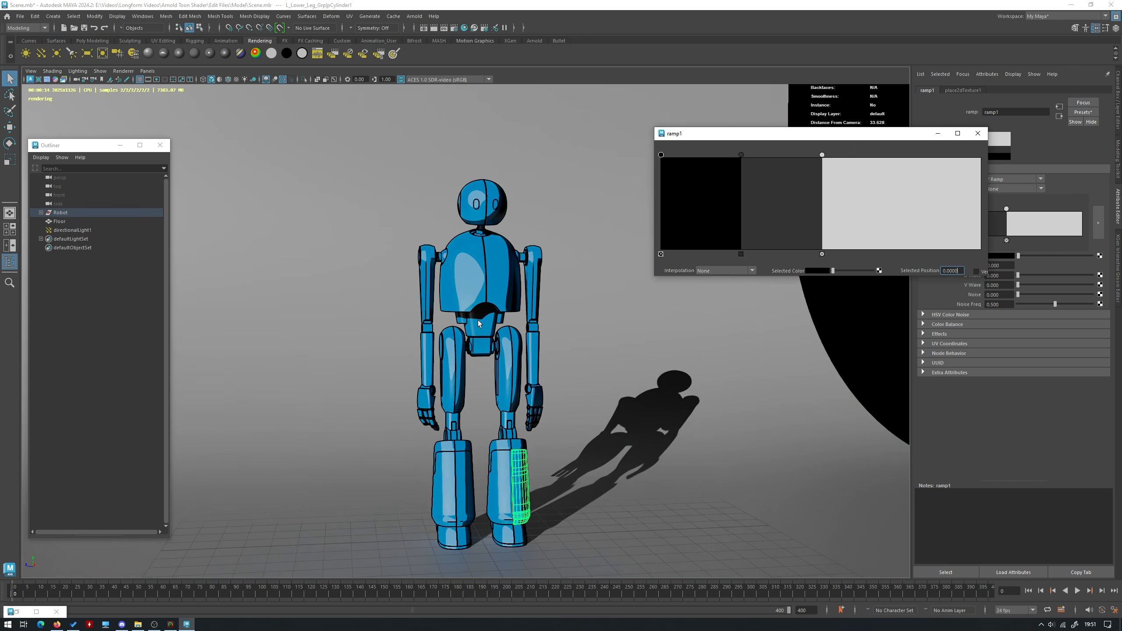
Try brightening the black first color of ramp1 to a dark gray with a value of about 0.104
left_click(818, 270)
left_click_drag(817, 304, 769, 305)
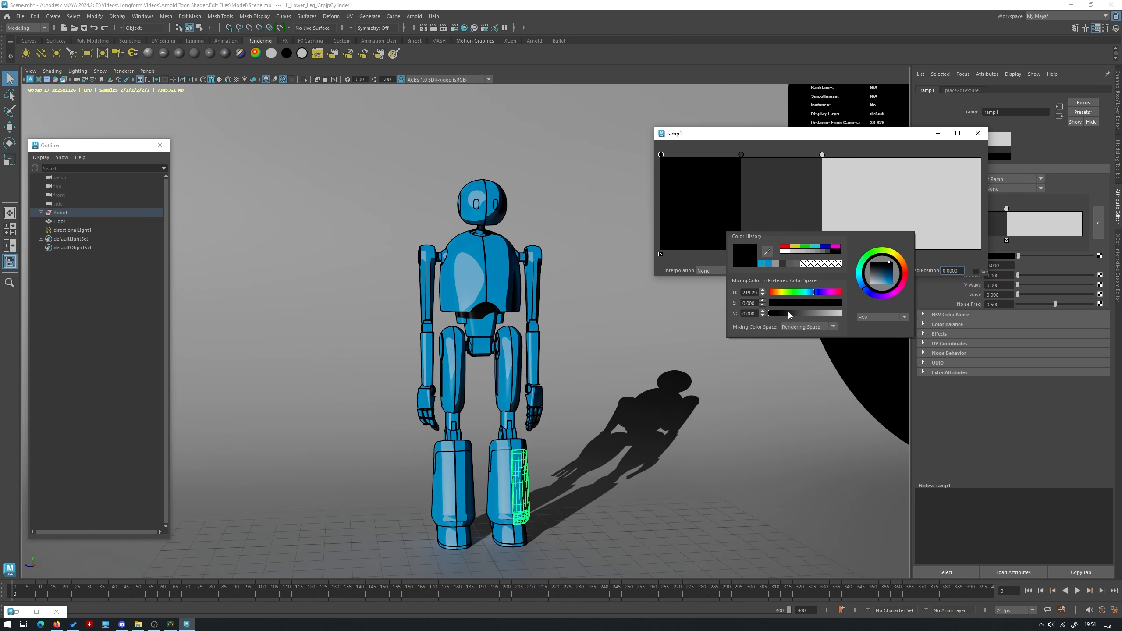
left_click(782, 313)
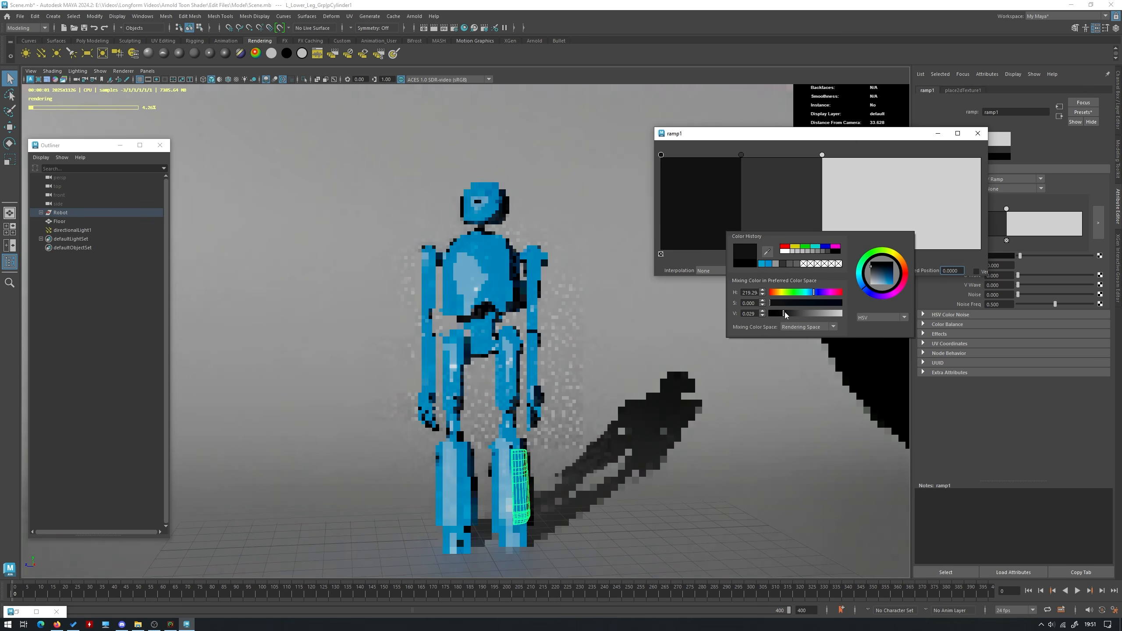
left_click(789, 313)
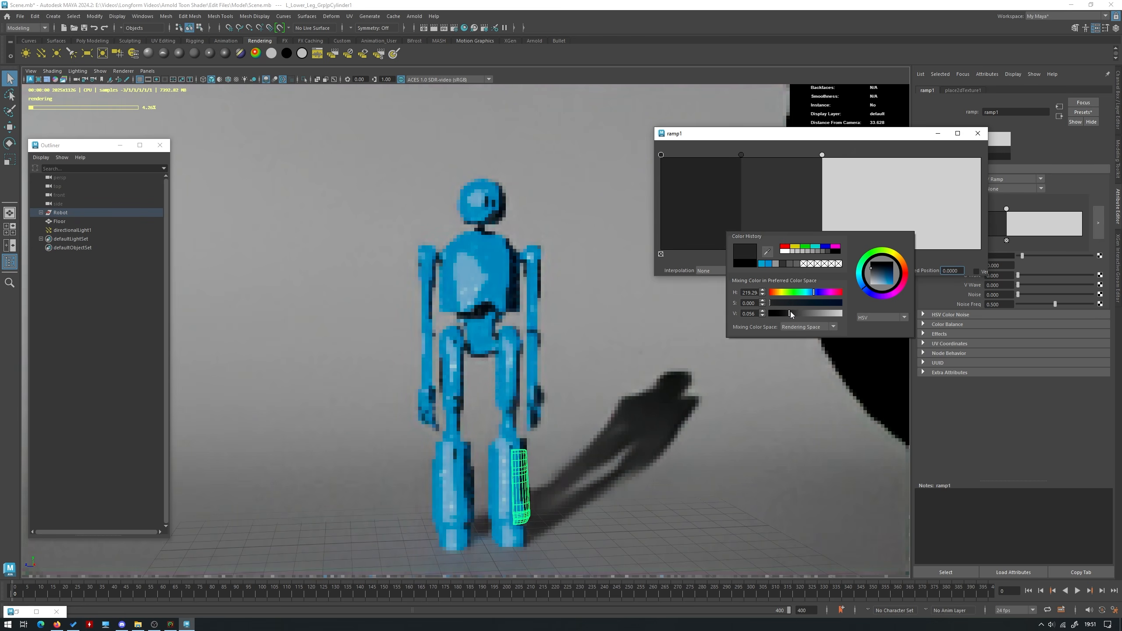
left_click_drag(792, 311, 798, 311)
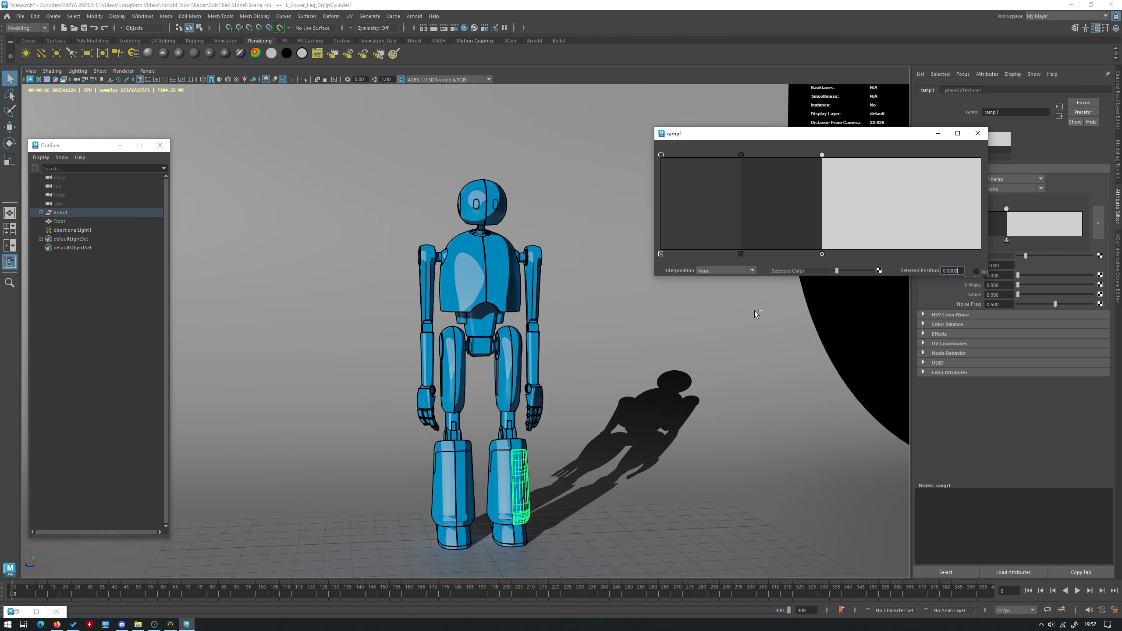
Return the first color of ramp1 to black and close the enlarged ramp editor
left_click(818, 270)
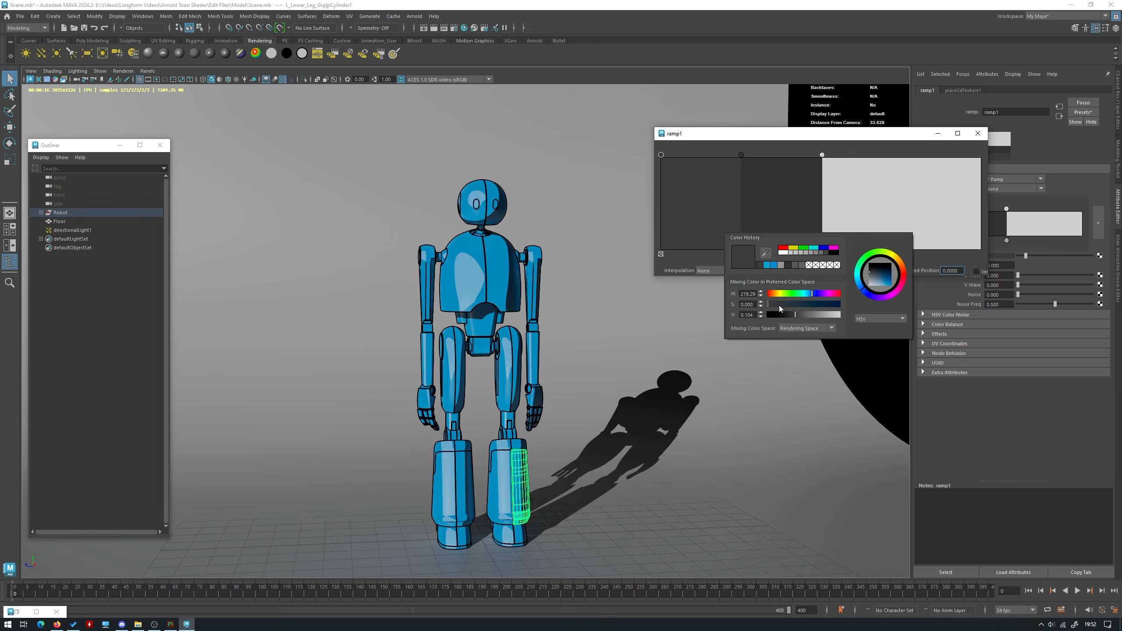
left_click(766, 314)
left_click(977, 136)
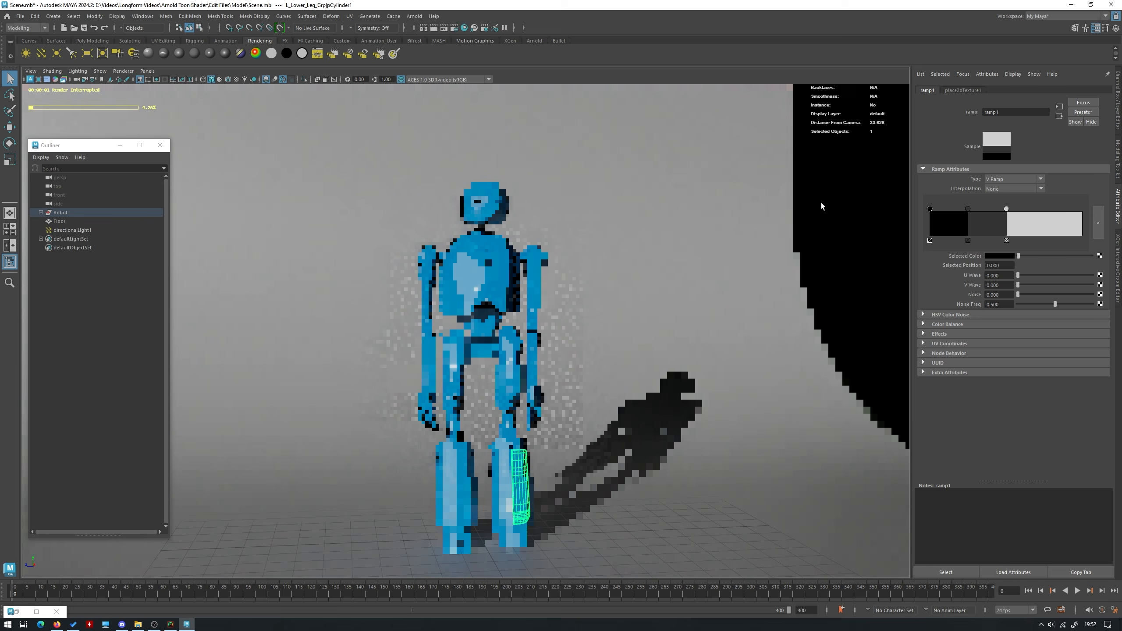